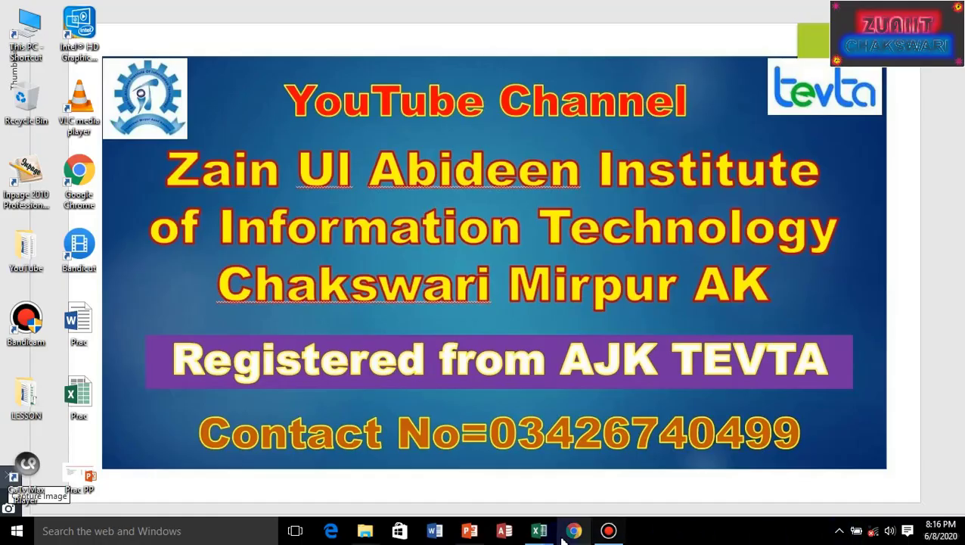
Step: Restore the Prac workbook window to show the sales table on the PivotTable sheet
click(538, 533)
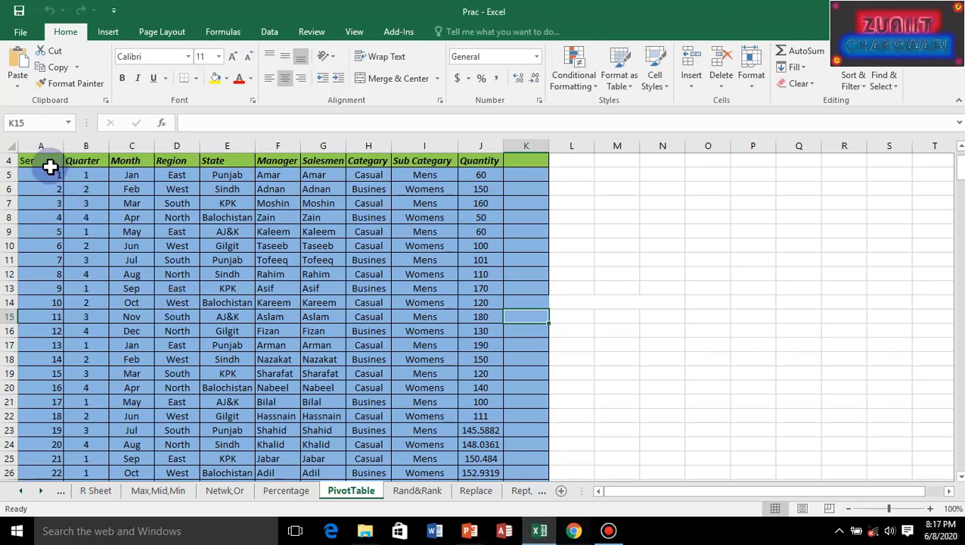
Step: Select the sales range B4:J287, then scroll back to the top of the sheet
click(80, 160)
drag(80, 160, 475, 539)
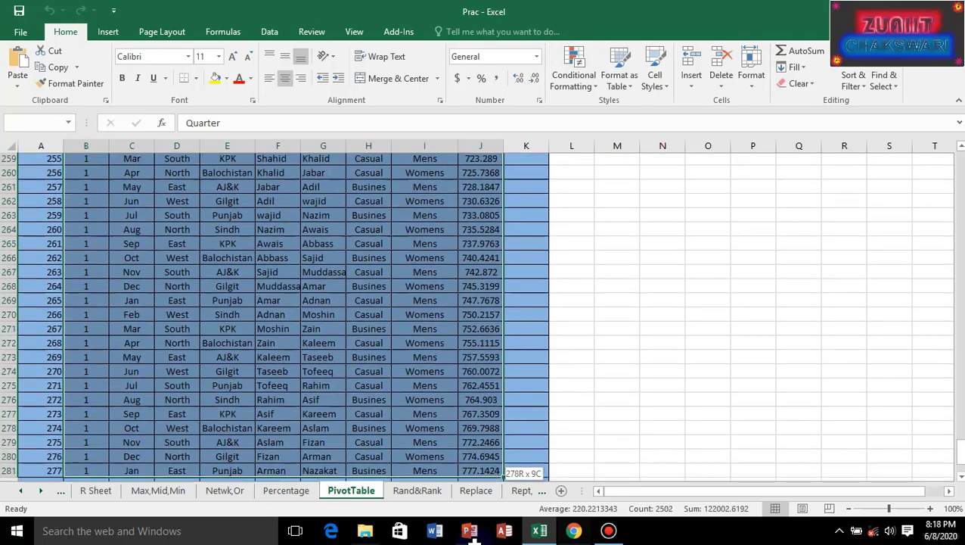
drag(475, 538, 494, 288)
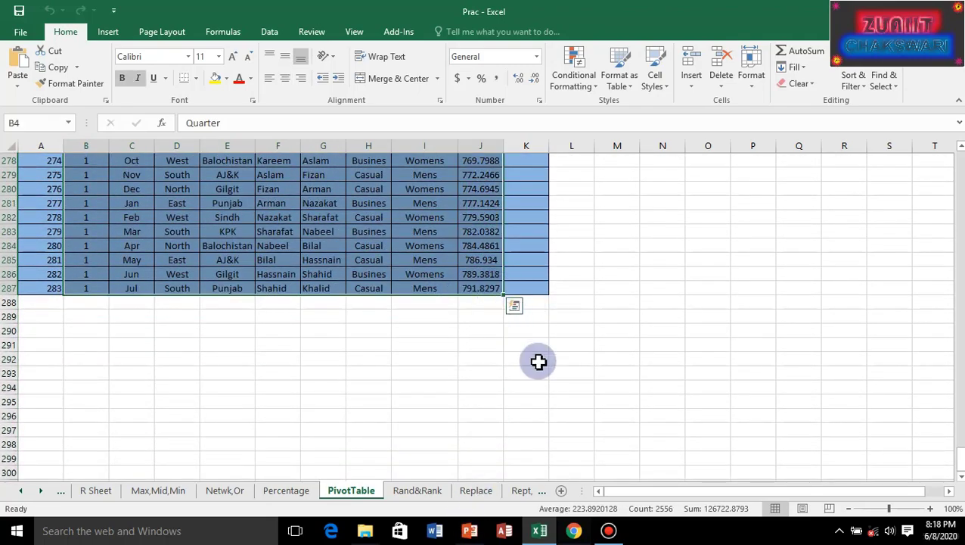
scroll(686, 391, up, 6)
scroll(686, 391, up, 2)
scroll(686, 390, up, 5)
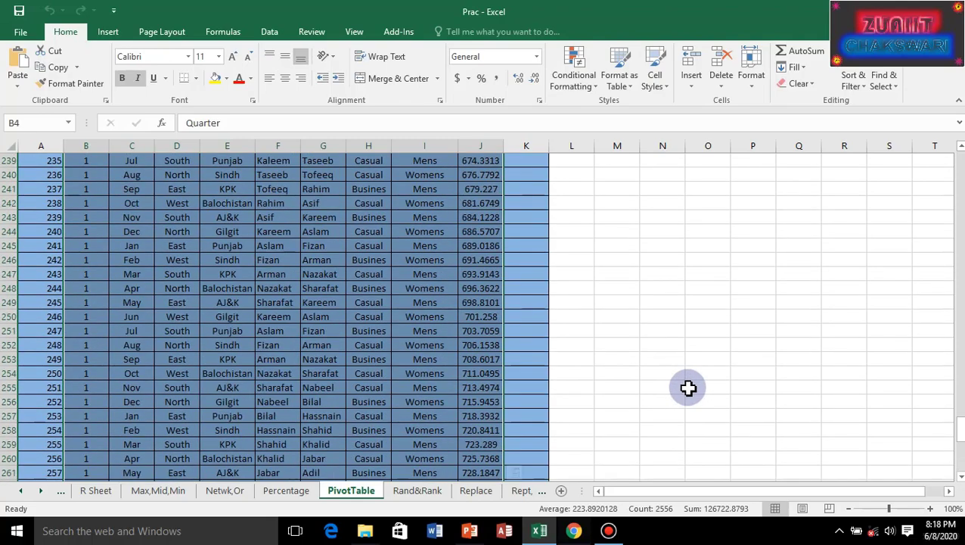
scroll(686, 391, up, 4)
scroll(689, 387, up, 12)
scroll(691, 385, up, 7)
scroll(692, 384, up, 5)
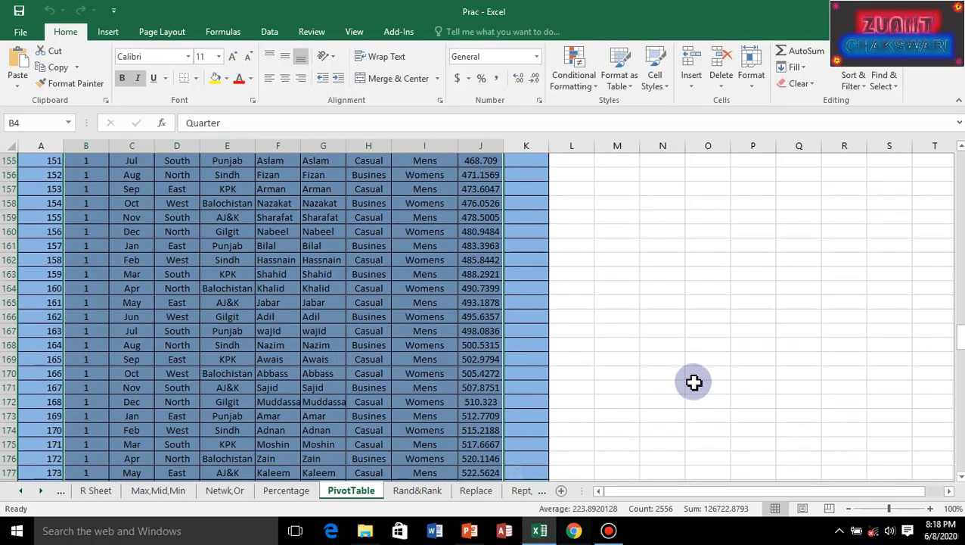
scroll(693, 381, up, 5)
scroll(693, 381, up, 5)
scroll(697, 375, up, 7)
scroll(696, 376, up, 8)
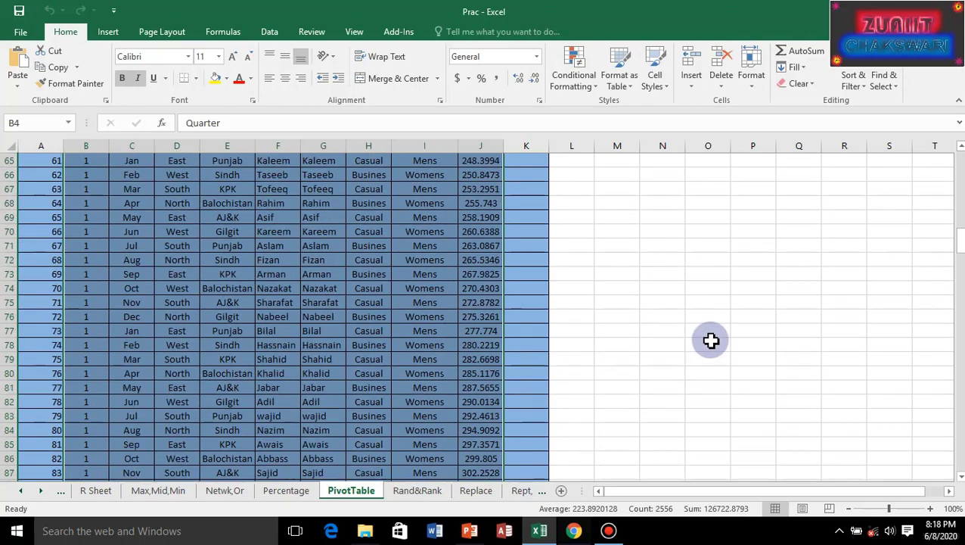
scroll(711, 340, up, 12)
scroll(721, 314, up, 7)
scroll(728, 295, up, 7)
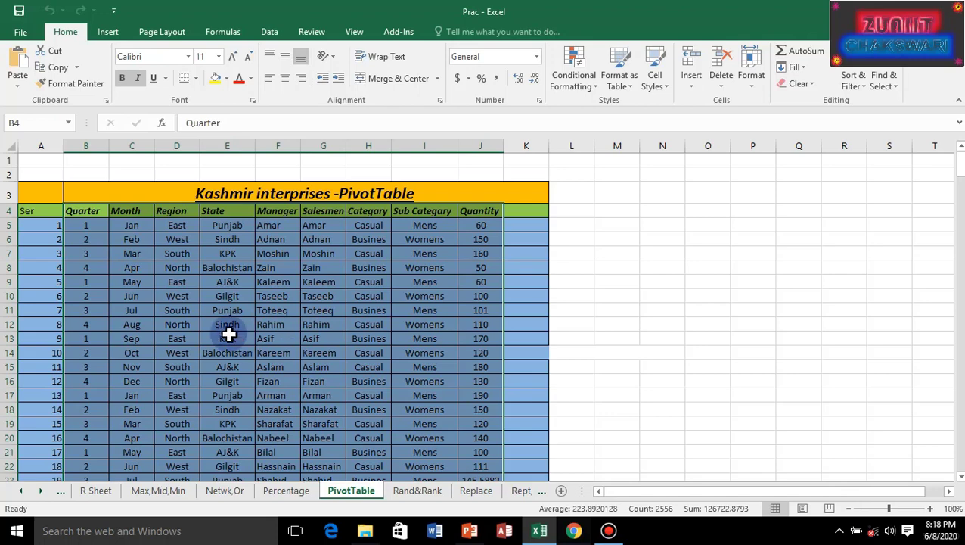
Step: Switch the ribbon to the Insert tab with the sales range still selected
click(110, 34)
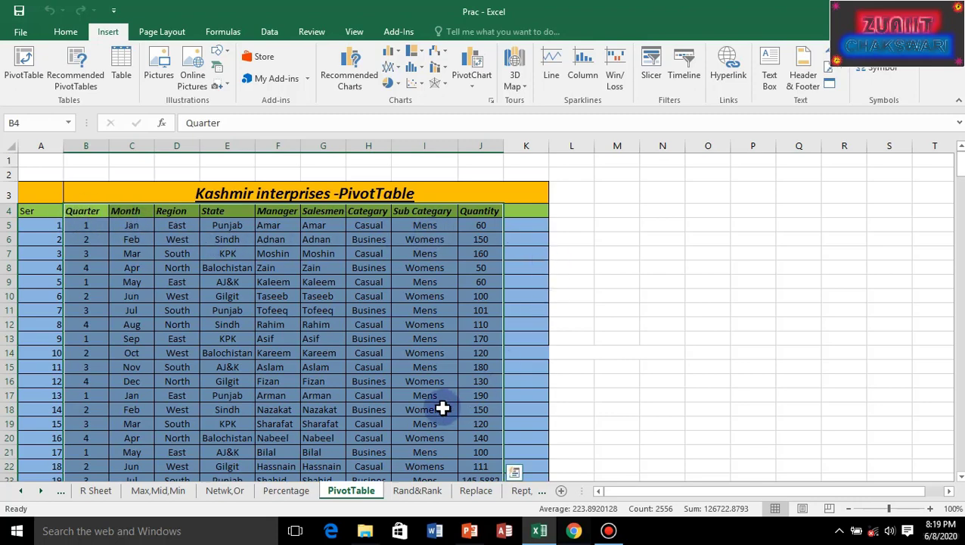
click(66, 32)
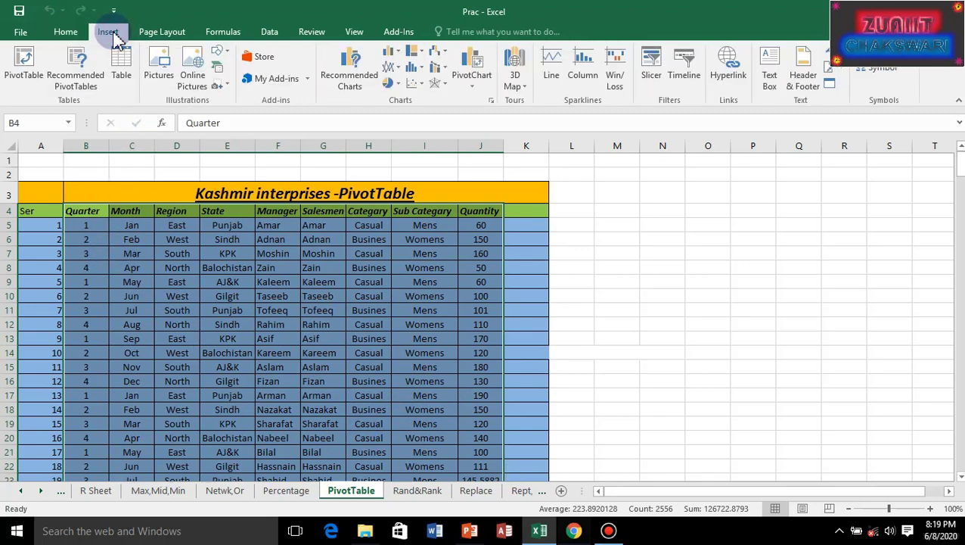
Step: Create PivotTable1 from PivotTable!$B$4:$J$287 on a new worksheet
click(25, 68)
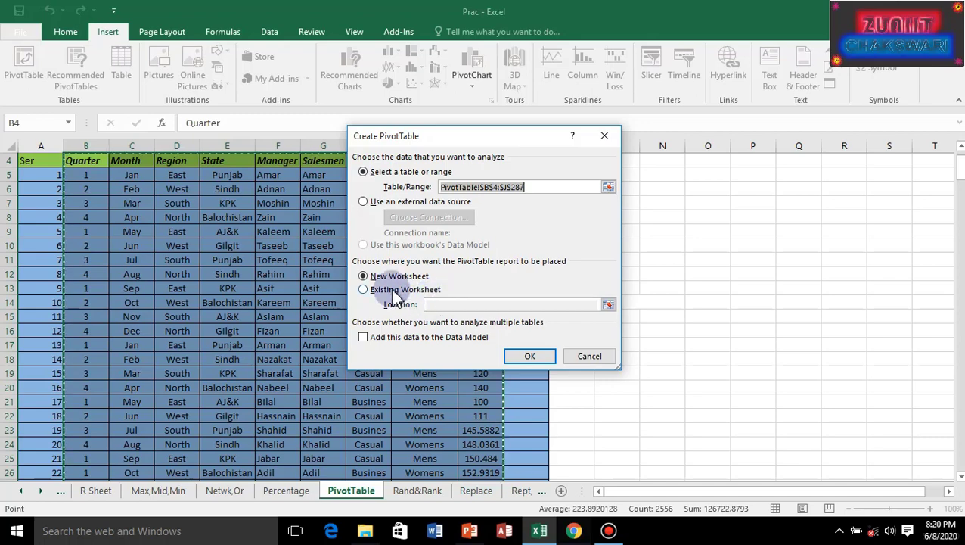
click(530, 359)
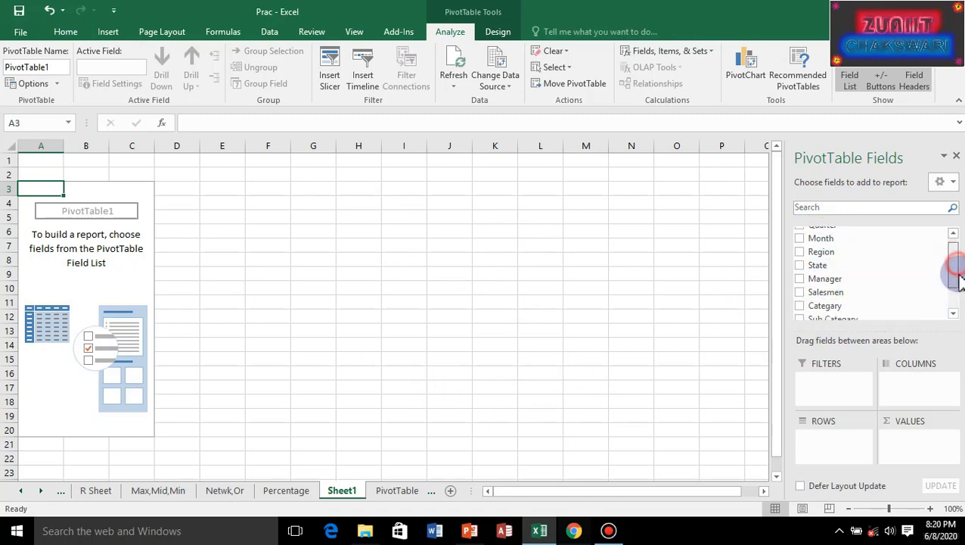
Step: Put Month in Columns and Quantity in Values as Sum of Quantity
mouse_move(955, 264)
mouse_down()
mouse_move(954, 314)
mouse_move(954, 257)
mouse_up()
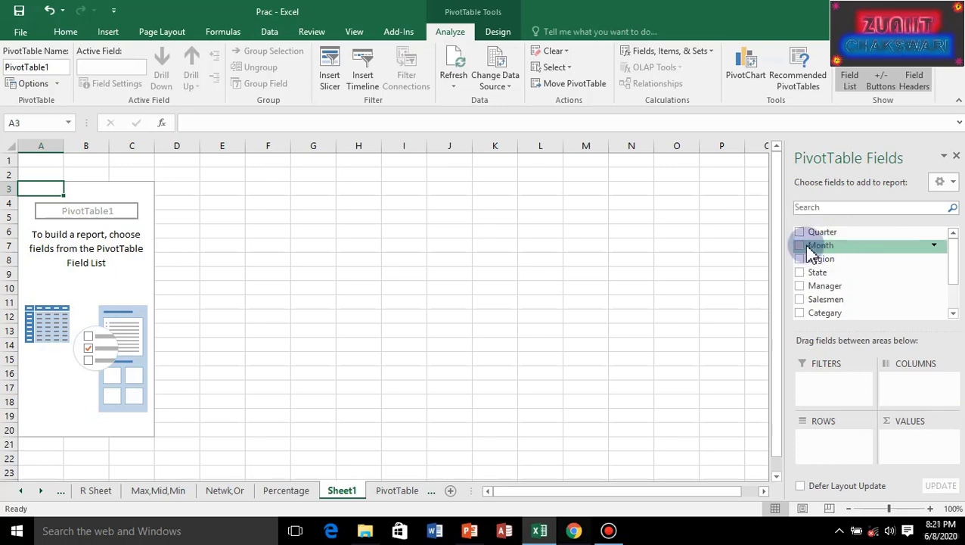
mouse_move(804, 254)
mouse_down()
mouse_move(827, 252)
mouse_move(915, 397)
mouse_move(840, 291)
mouse_move(924, 390)
mouse_up()
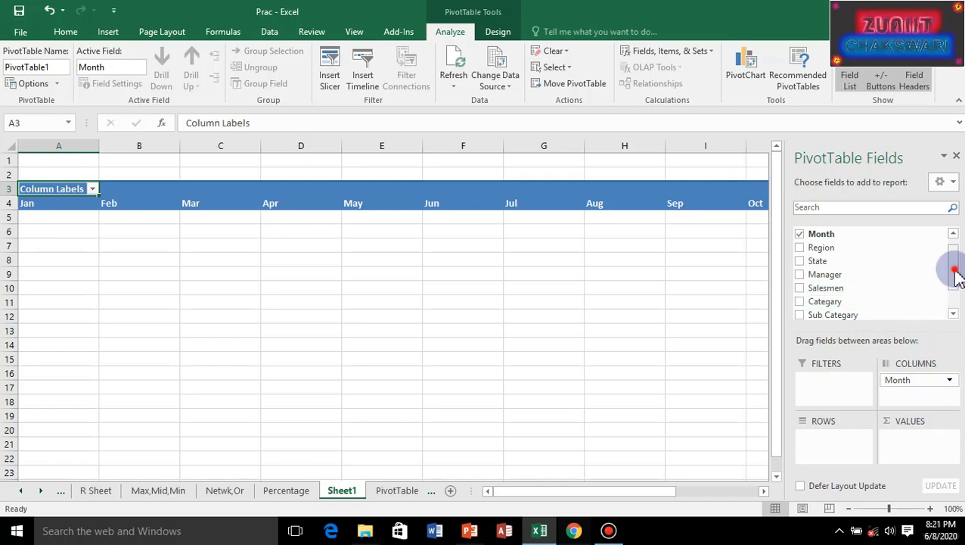
drag(954, 272, 951, 302)
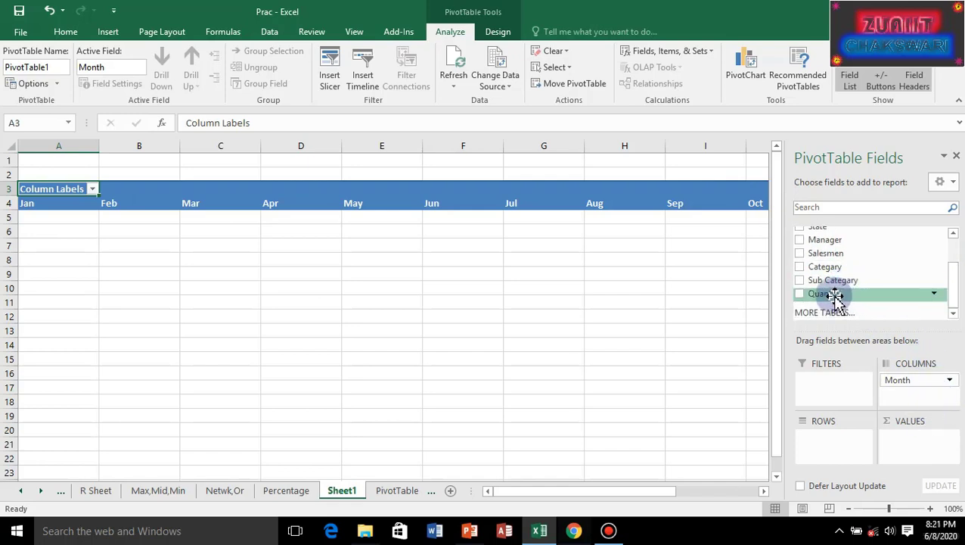
drag(834, 295, 917, 453)
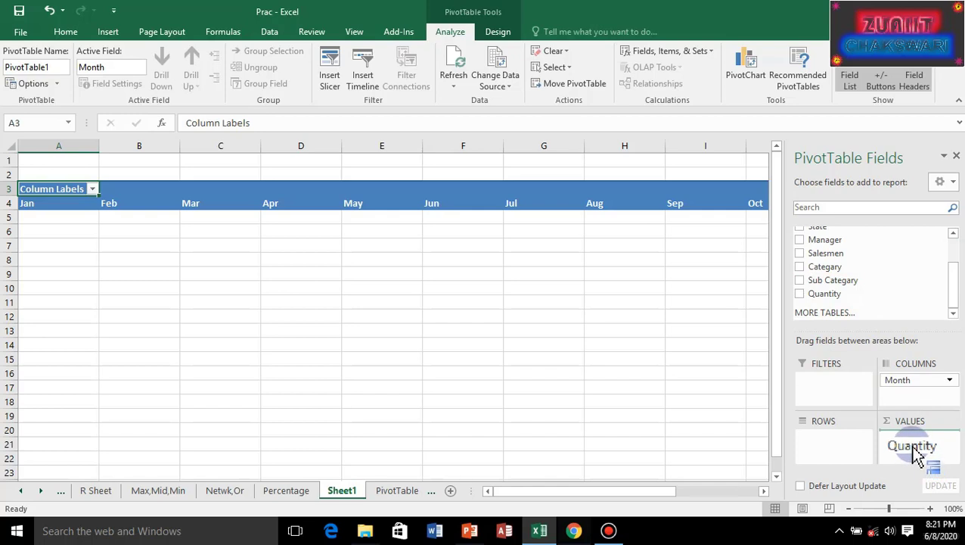
drag(917, 452, 918, 451)
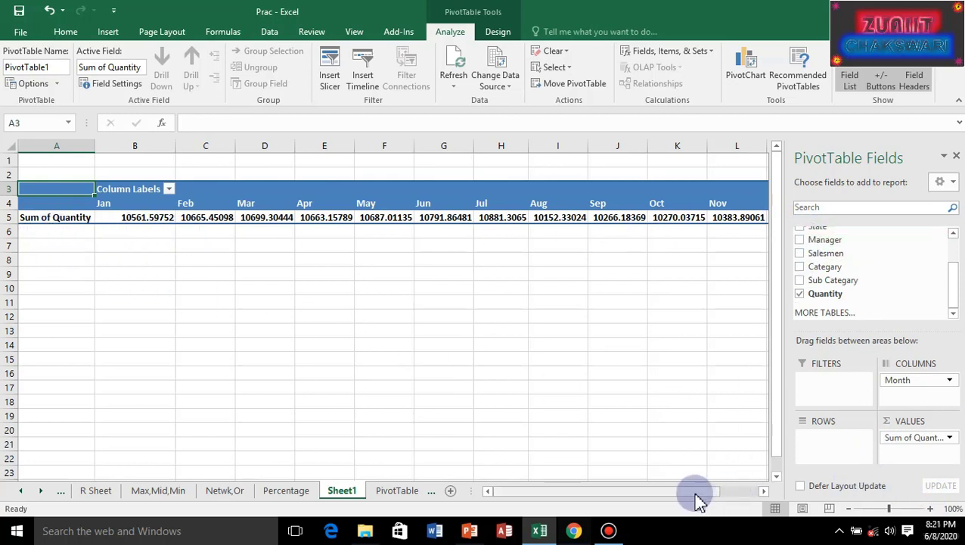
Step: Add Region to Rows, splitting monthly quantities into East, North, South and West
drag(698, 499, 782, 498)
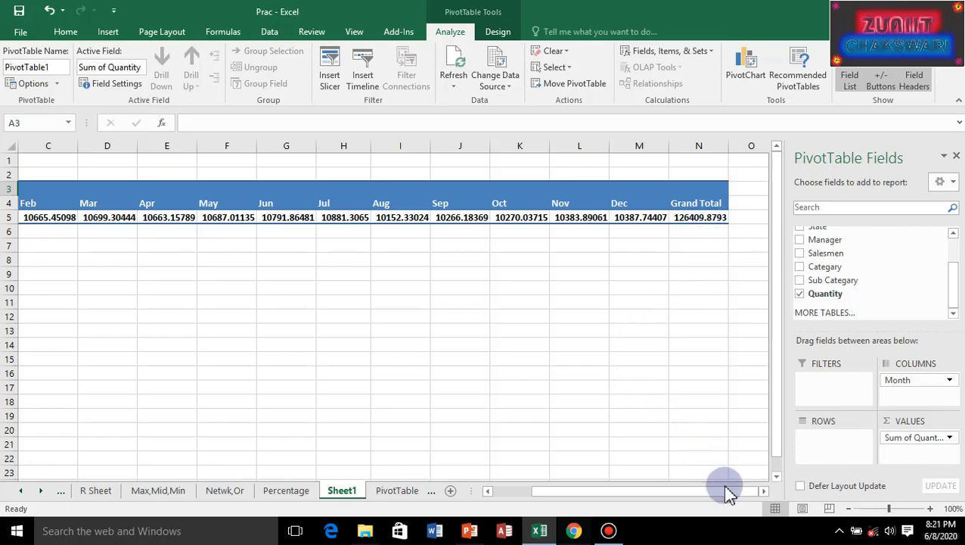
drag(726, 492, 670, 492)
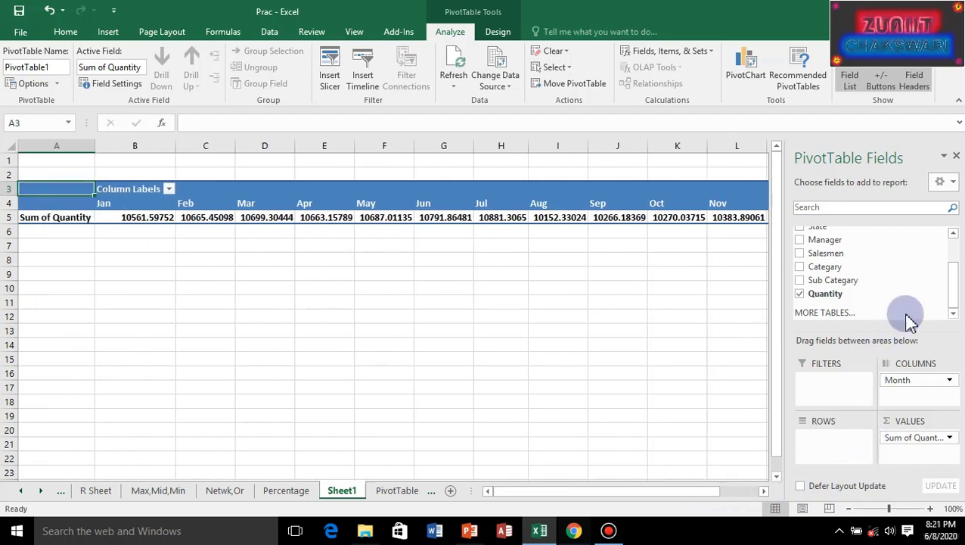
drag(951, 293, 950, 259)
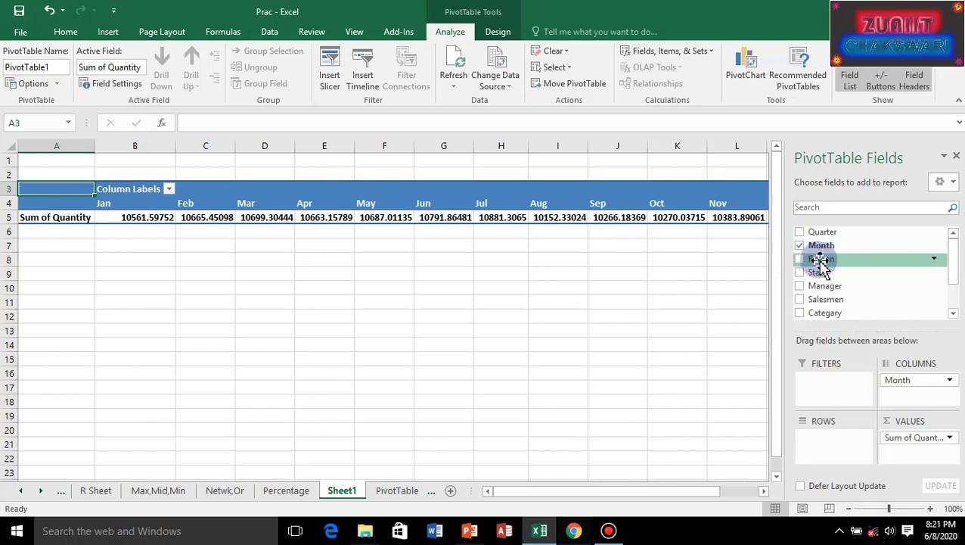
mouse_move(820, 263)
mouse_down()
mouse_move(836, 463)
mouse_move(857, 428)
mouse_move(825, 448)
mouse_up()
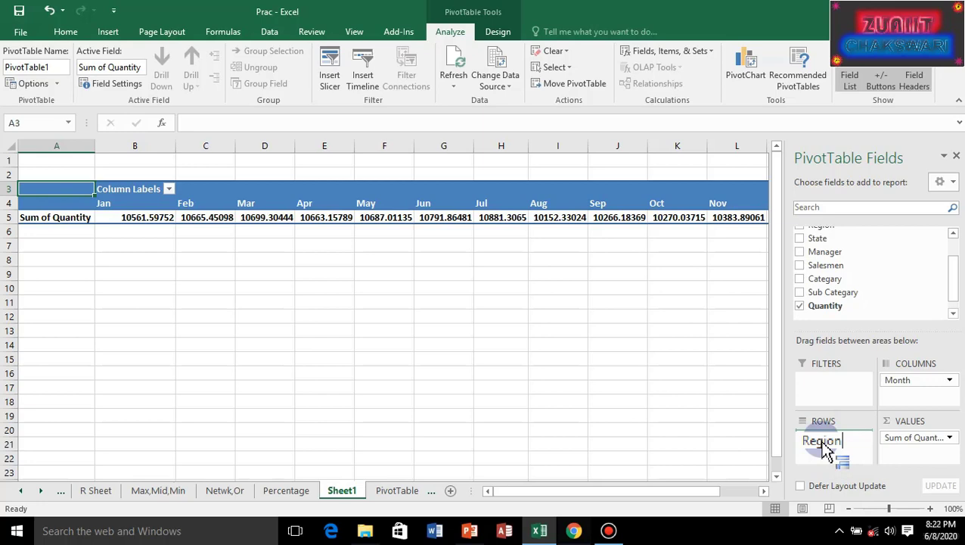
drag(826, 450, 826, 447)
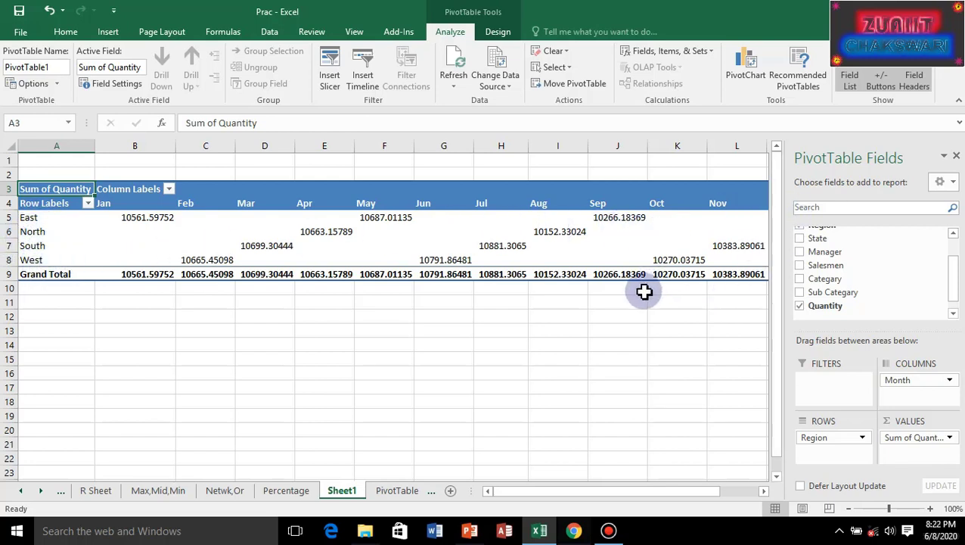
Step: Save the workbook to the Desktop as Prac11 instead of replacing Prac.xlsx
click(20, 33)
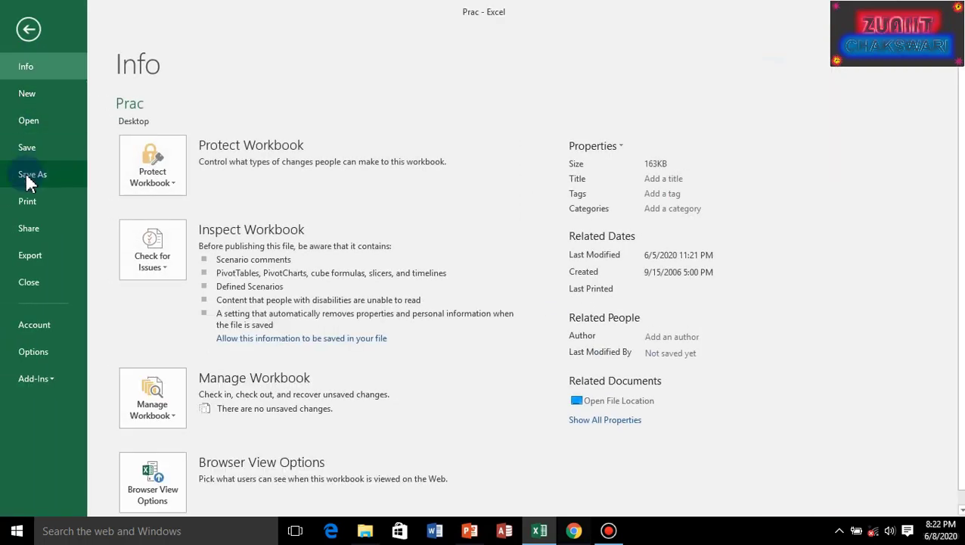
click(32, 174)
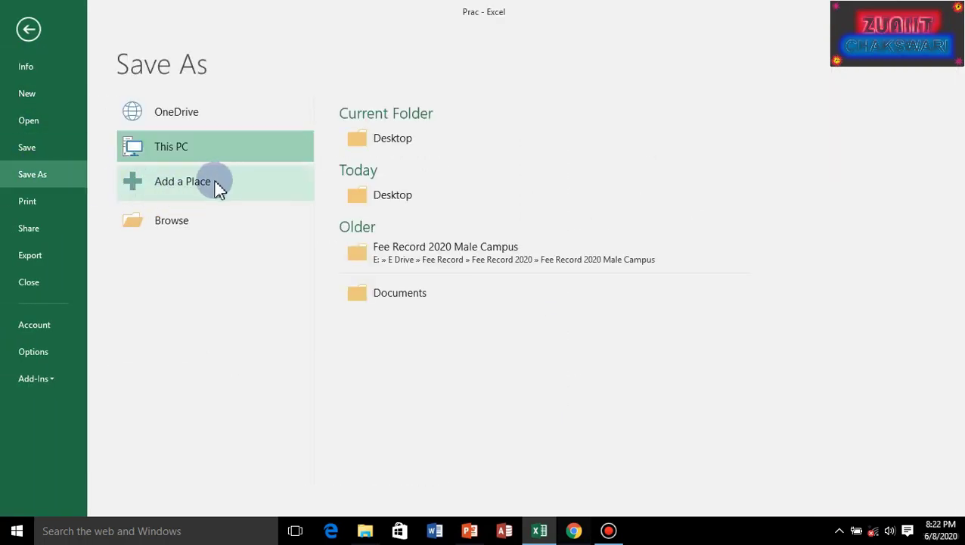
click(173, 227)
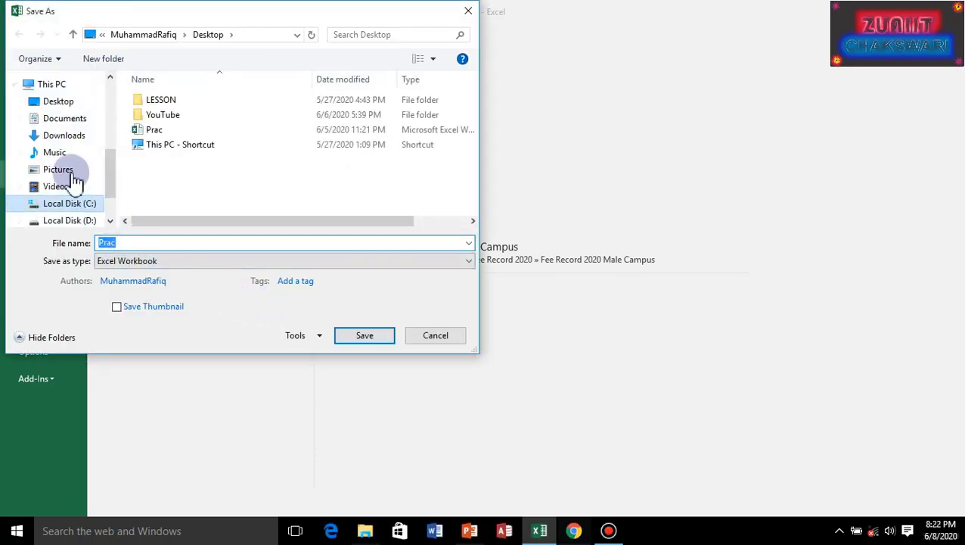
click(59, 103)
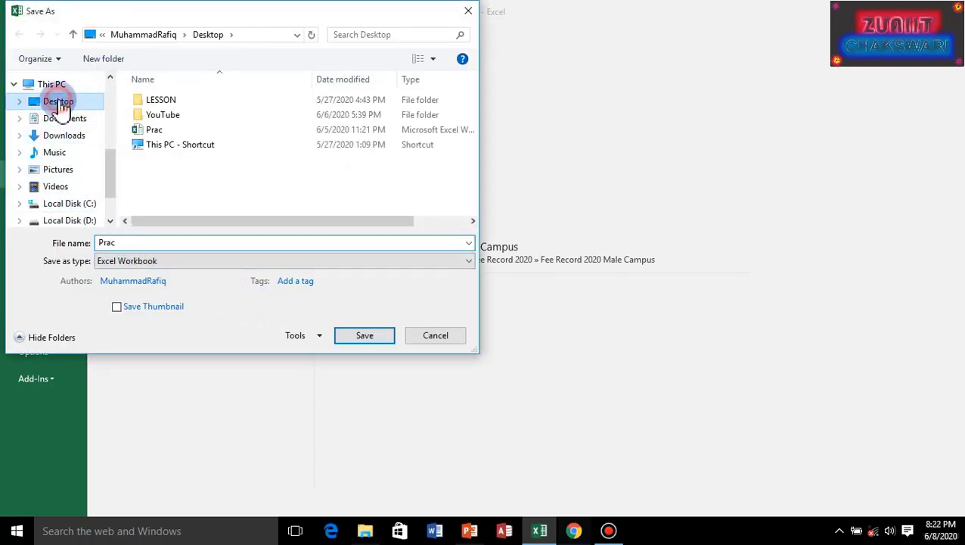
click(364, 339)
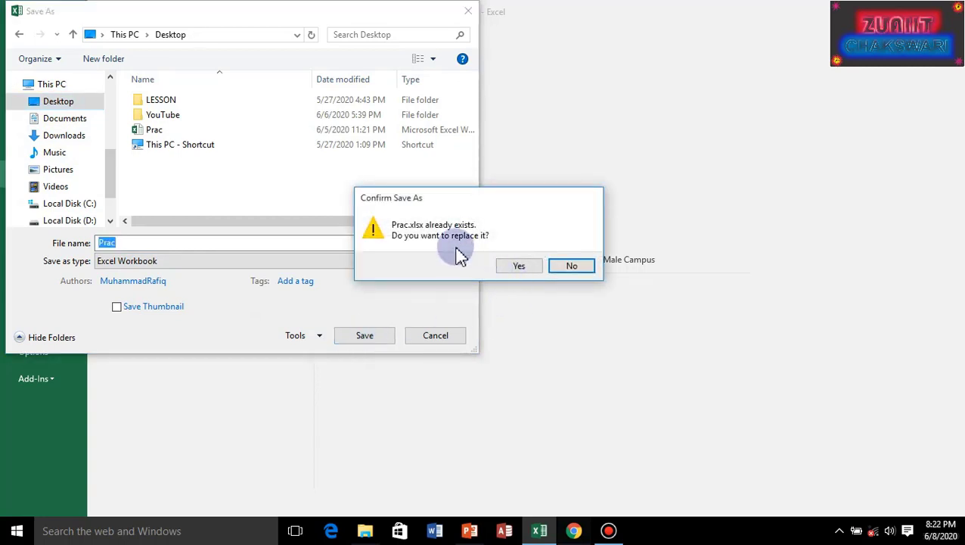
click(569, 269)
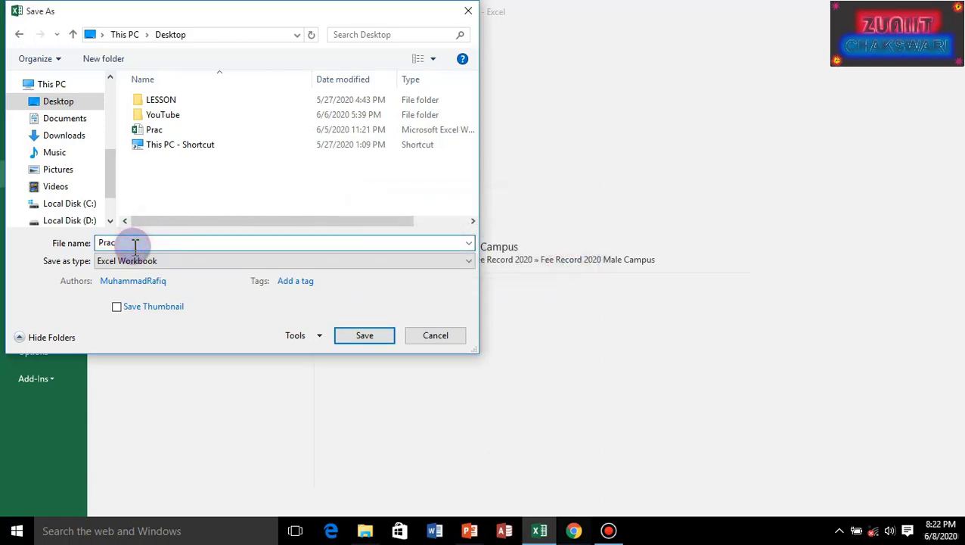
text(11)
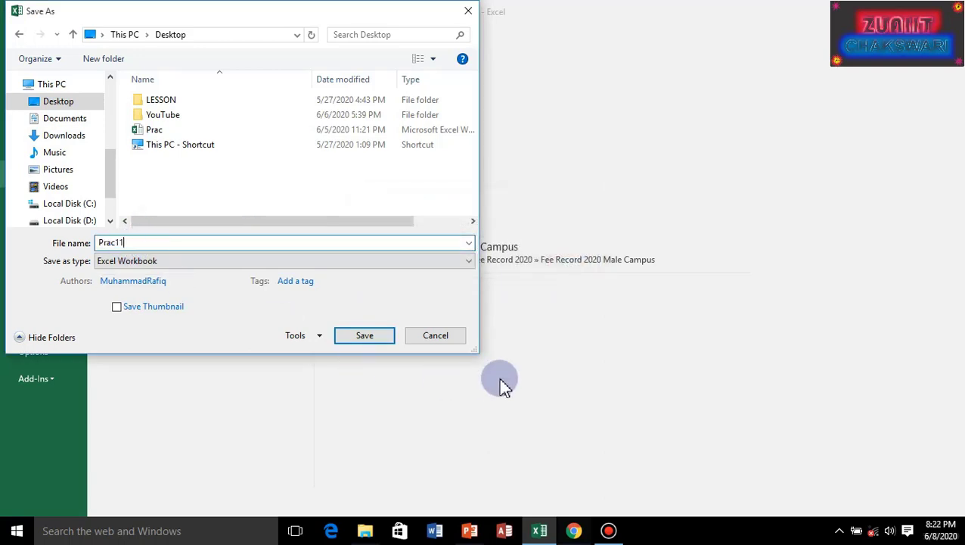
click(370, 340)
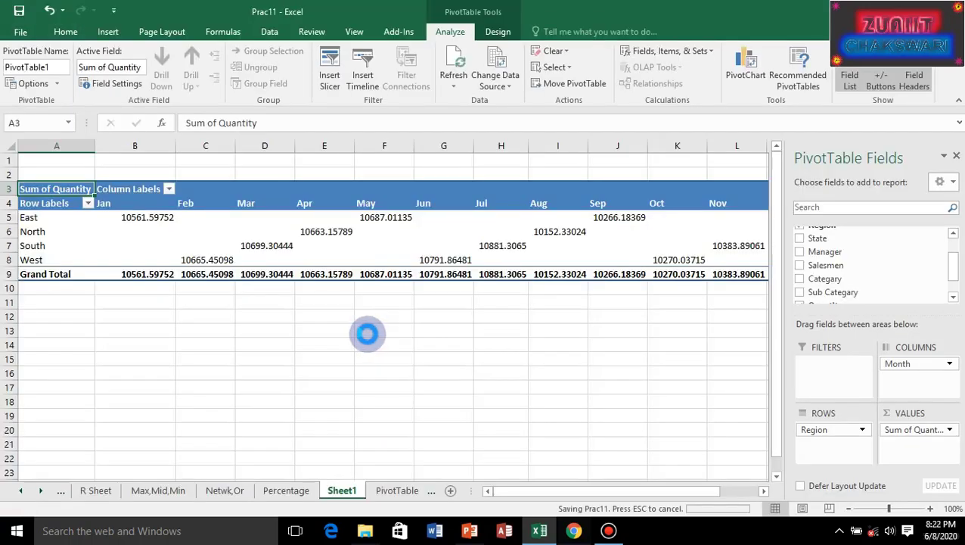
Step: Replace Region with State in Rows, listing AJ&K through Sindh by month
mouse_move(202, 270)
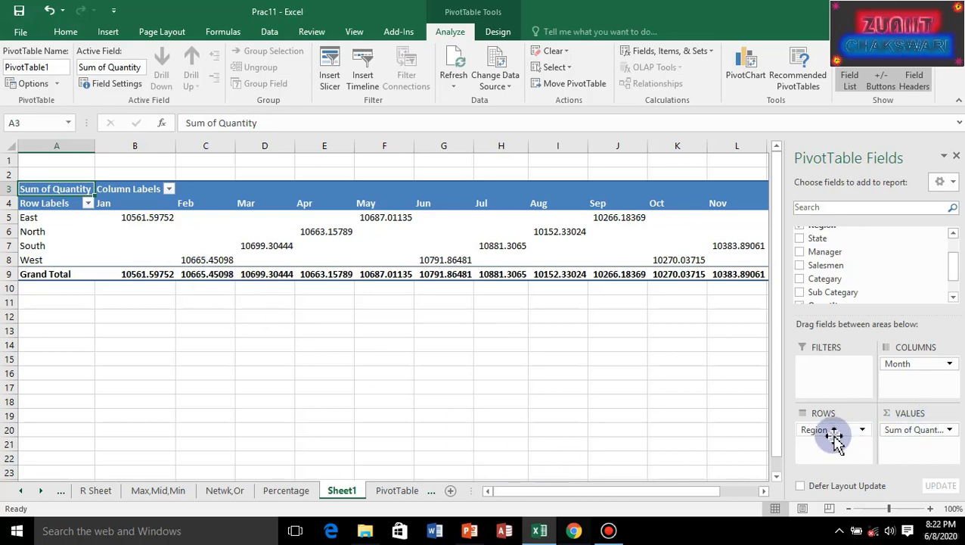
drag(832, 435, 701, 345)
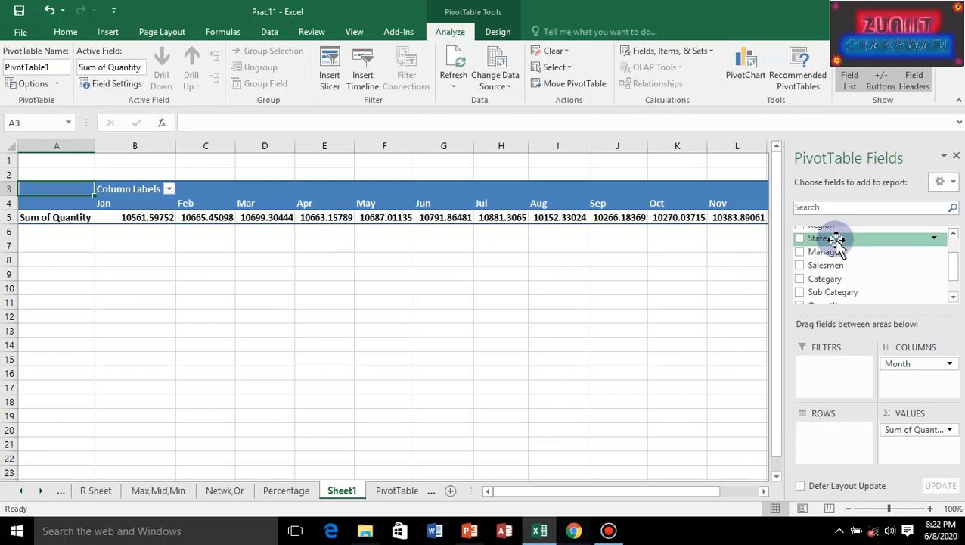
drag(836, 241, 830, 450)
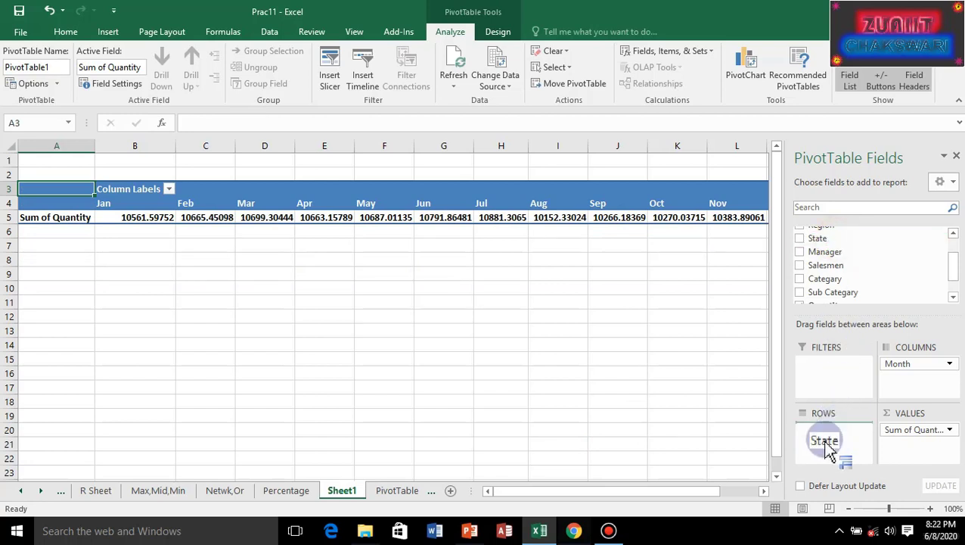
drag(830, 450, 826, 444)
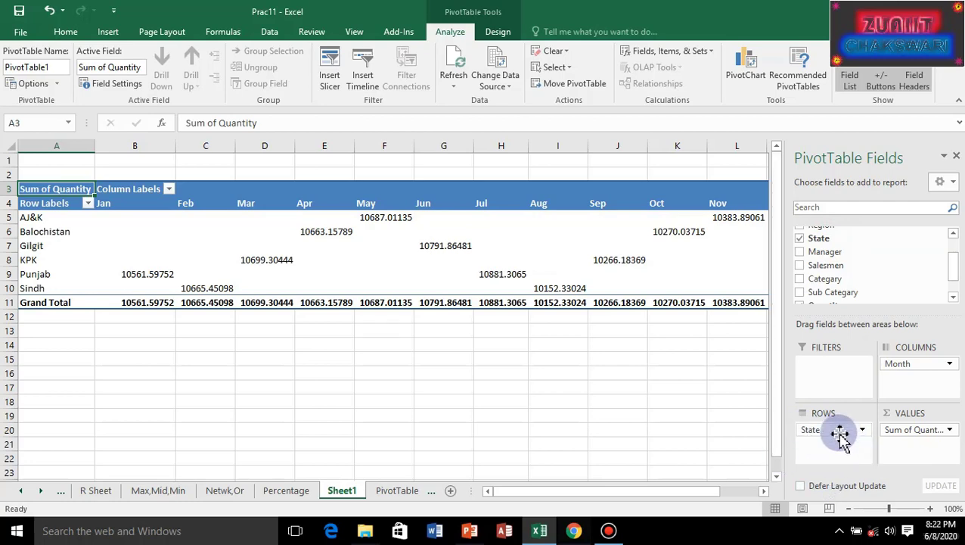
click(840, 433)
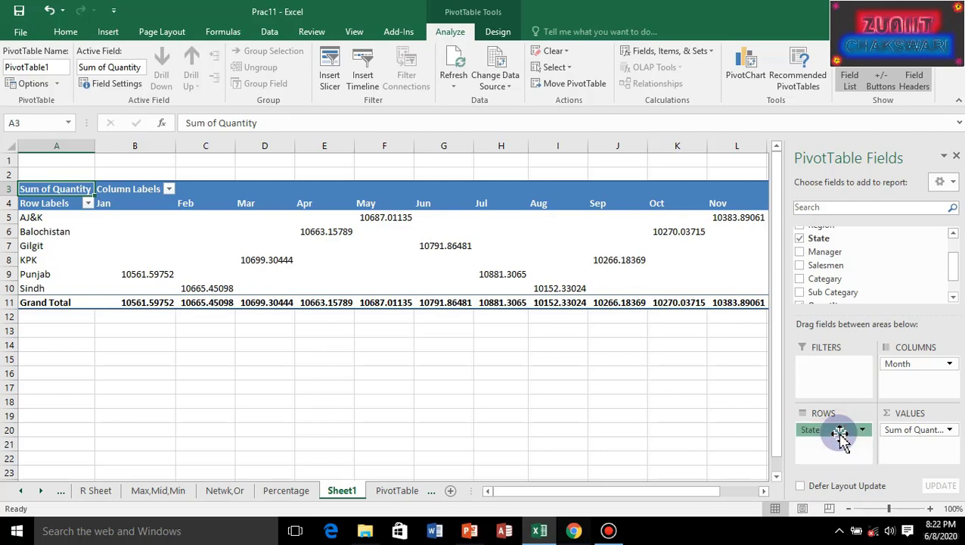
drag(840, 432, 391, 463)
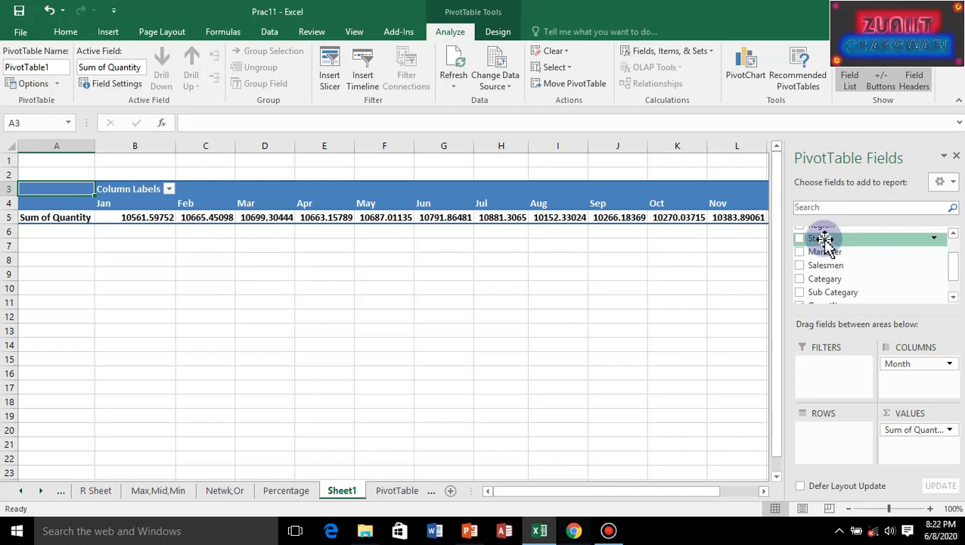
drag(822, 238, 820, 442)
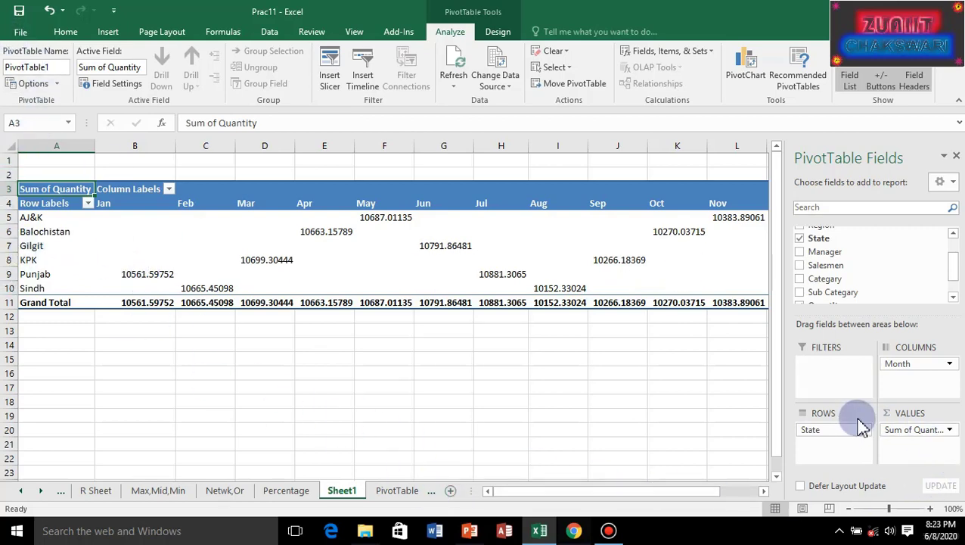
Step: Swap State for Manager in Rows and scroll through the manager list
drag(824, 431, 424, 409)
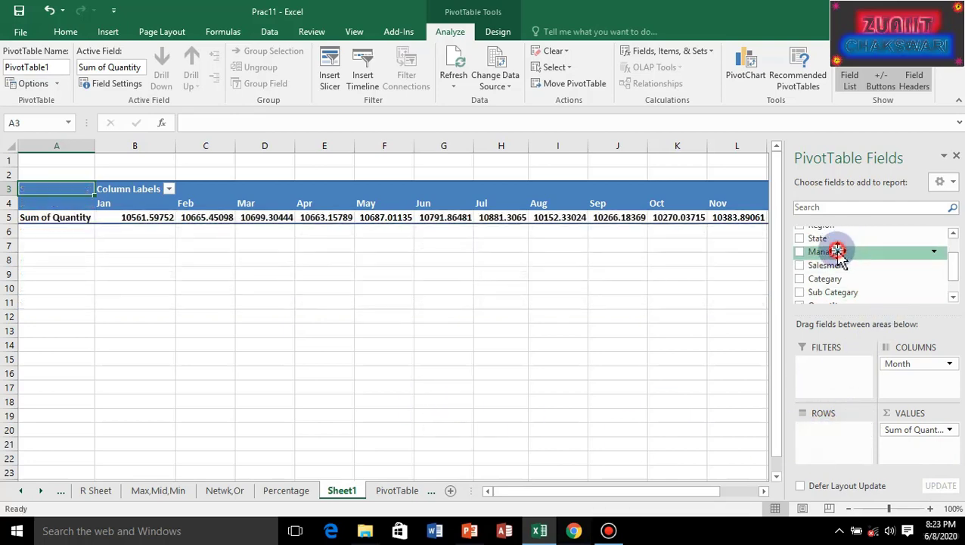
drag(837, 251, 831, 446)
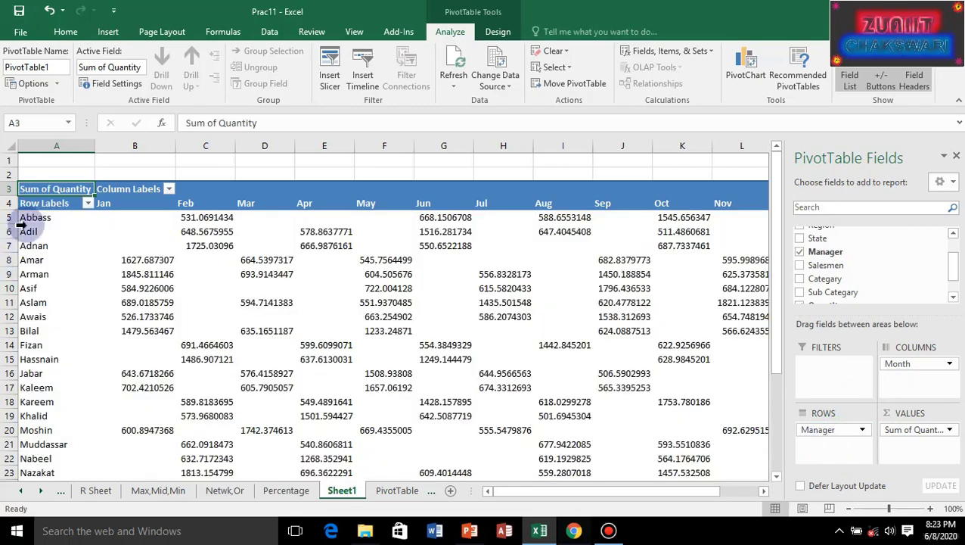
scroll(71, 376, down, 5)
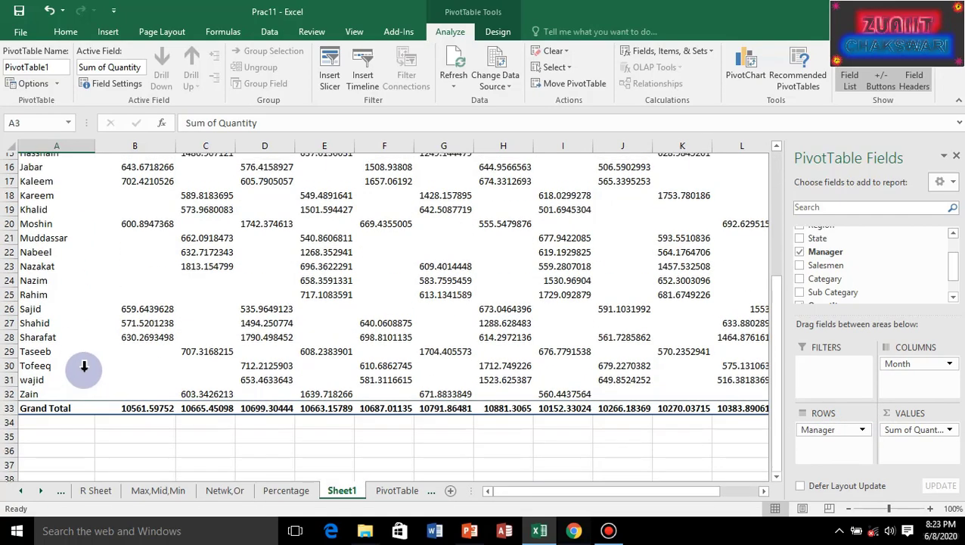
scroll(82, 371, up, 5)
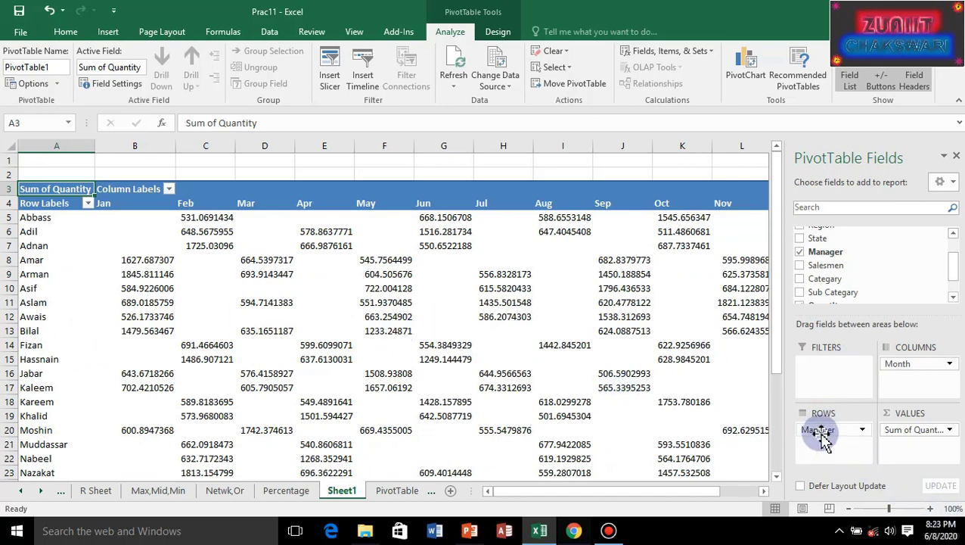
Step: Remove Manager from Rows, then try Salesmen and then Category as the row field
drag(822, 438, 525, 439)
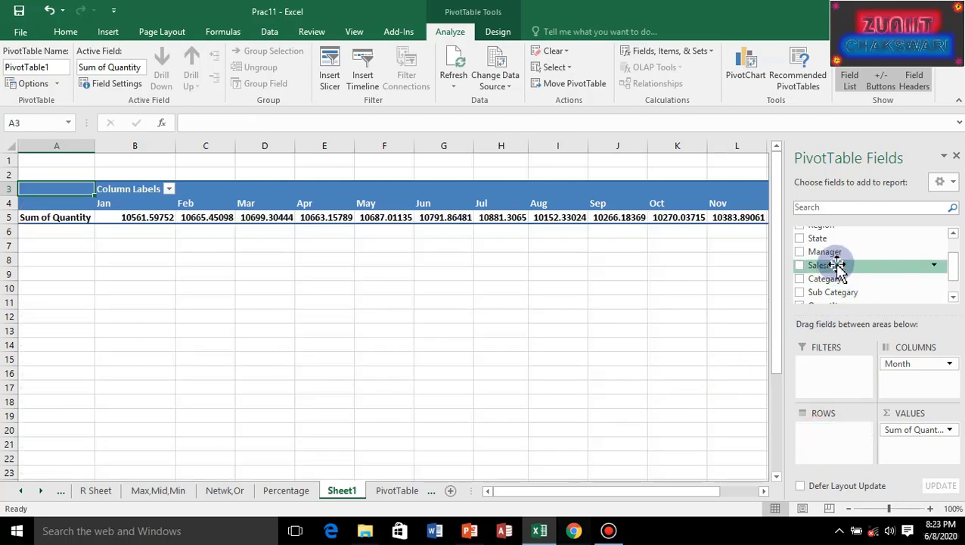
drag(834, 266, 823, 446)
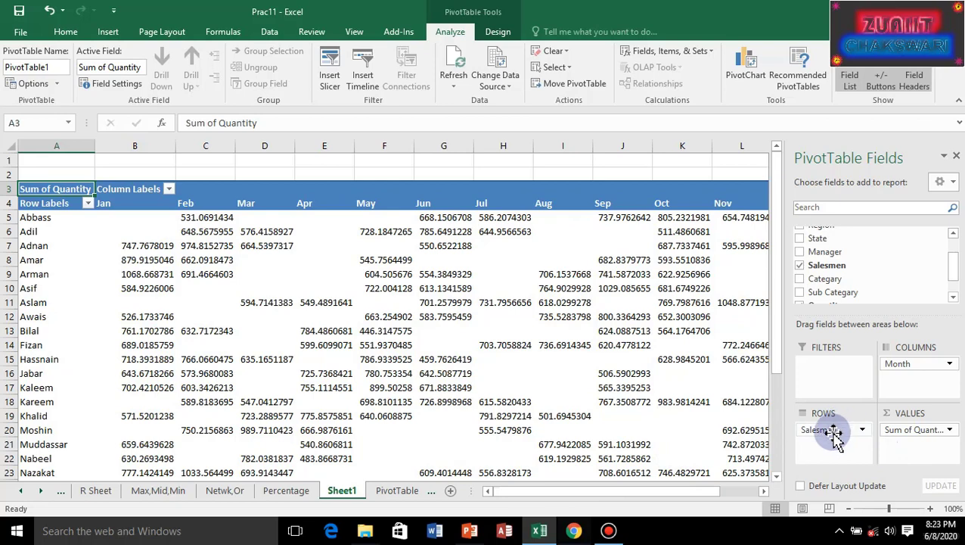
drag(835, 431, 547, 433)
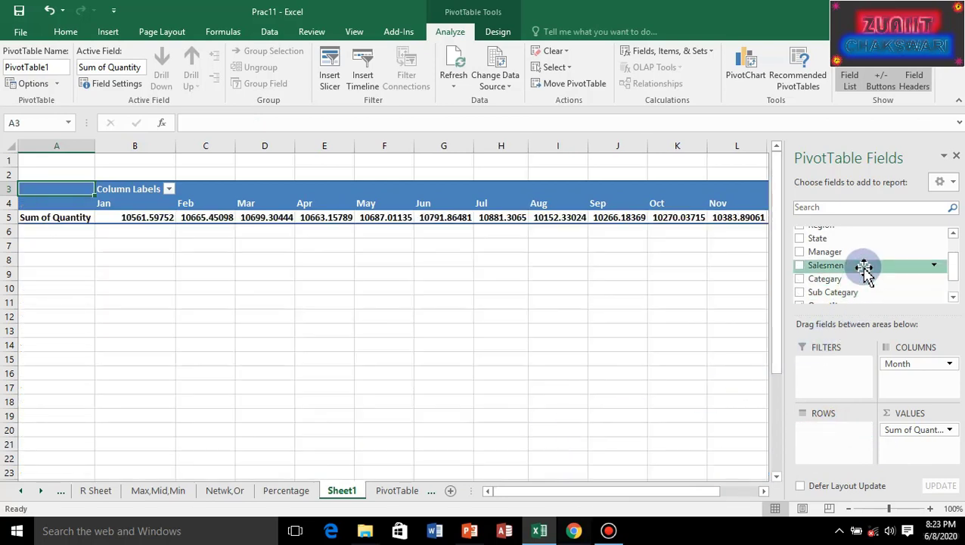
drag(829, 280, 821, 447)
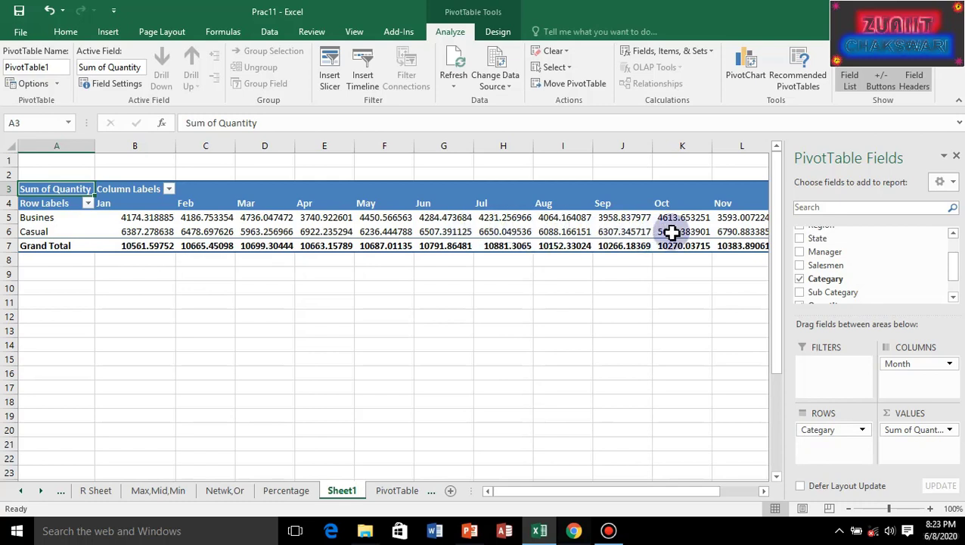
mouse_move(749, 230)
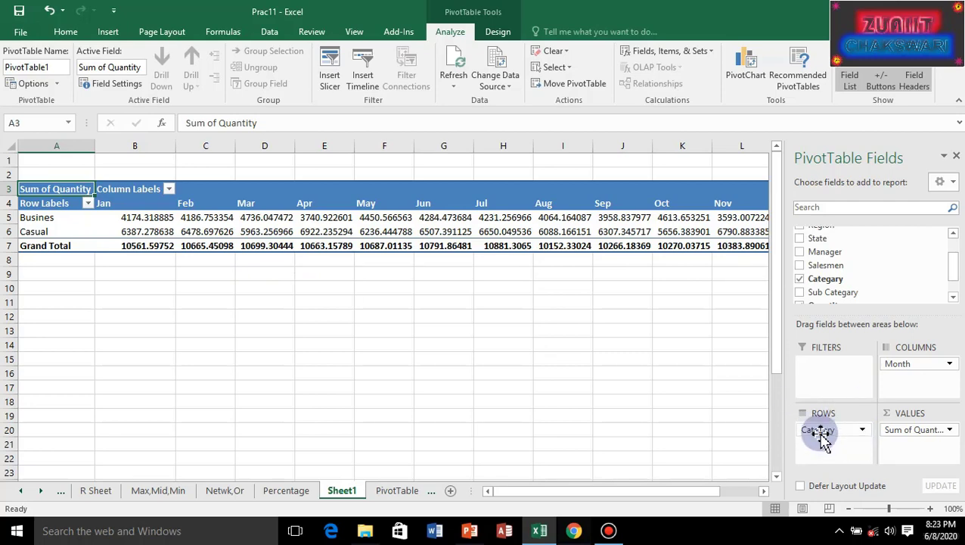
Step: Remove Category, try Sub Category in Rows, then remove it, leaving no row field
drag(821, 431, 535, 469)
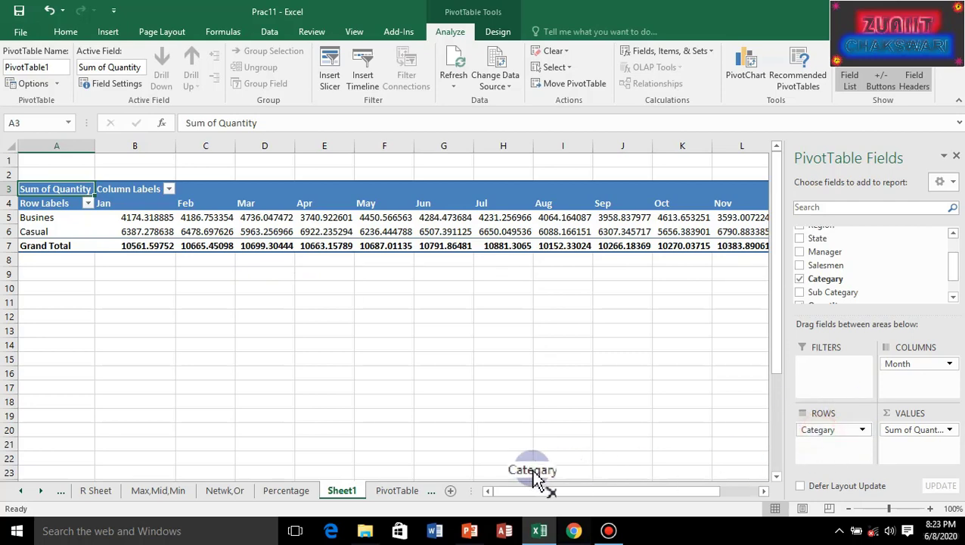
drag(953, 261, 950, 282)
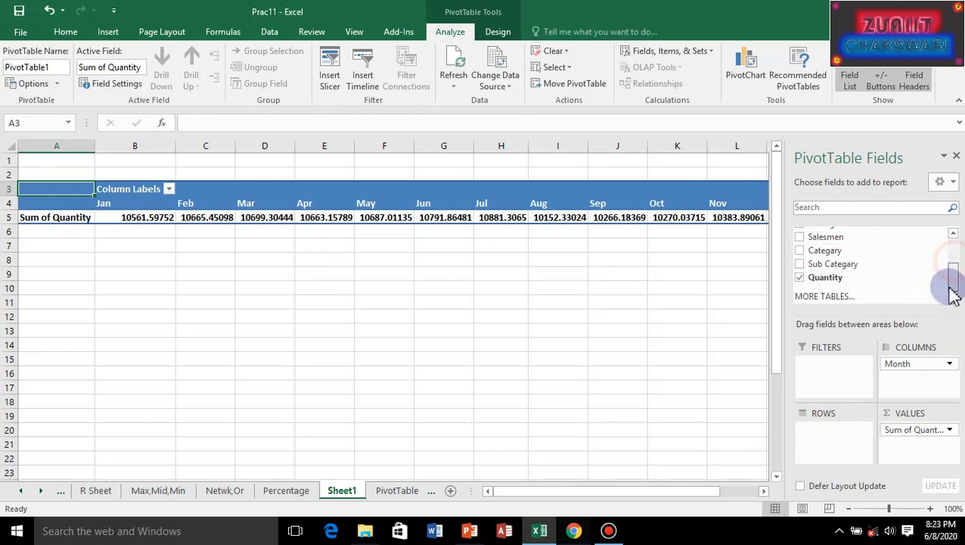
drag(841, 265, 837, 447)
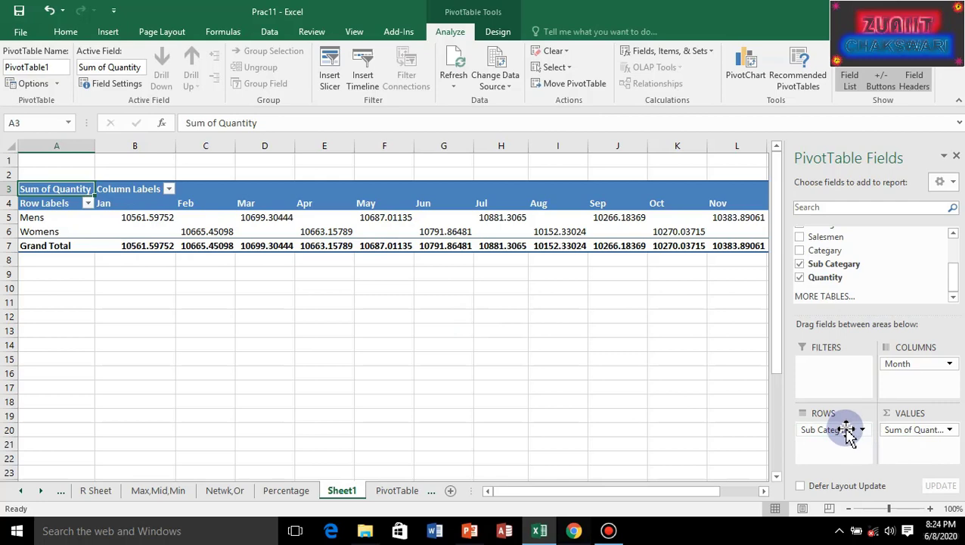
drag(847, 435, 459, 409)
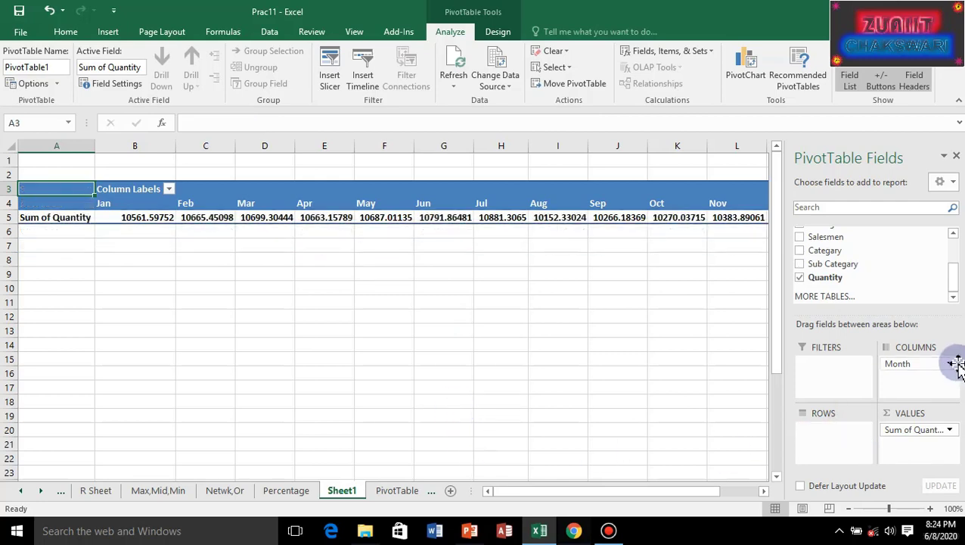
drag(958, 291, 958, 259)
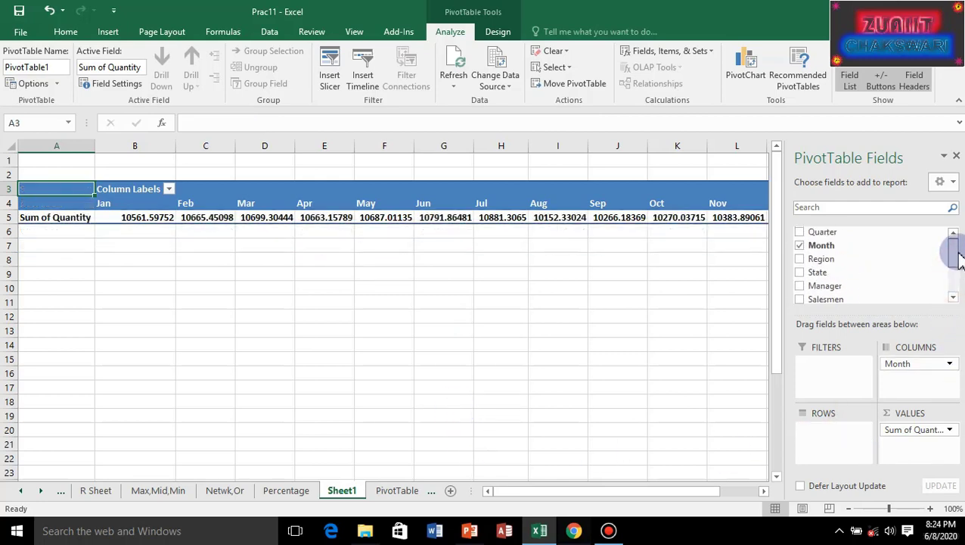
mouse_move(894, 258)
mouse_down()
mouse_move(840, 261)
mouse_move(821, 452)
mouse_up()
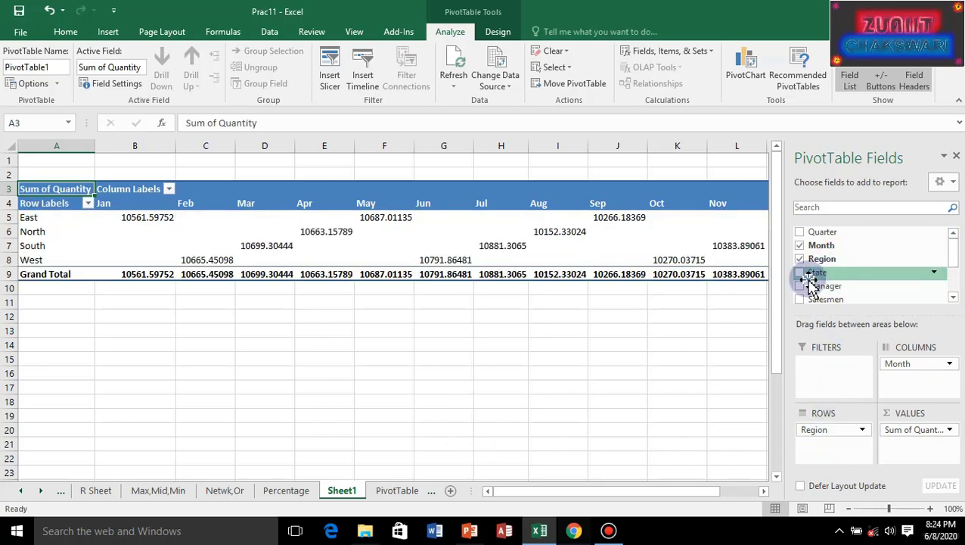
mouse_move(810, 281)
mouse_down()
mouse_move(817, 277)
mouse_move(825, 445)
mouse_up()
drag(835, 288, 827, 461)
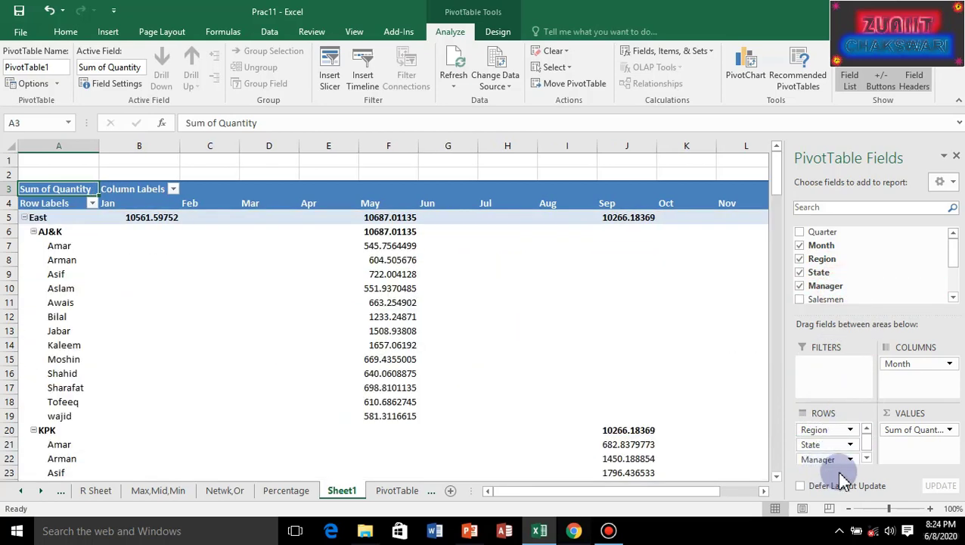
scroll(174, 309, down, 1)
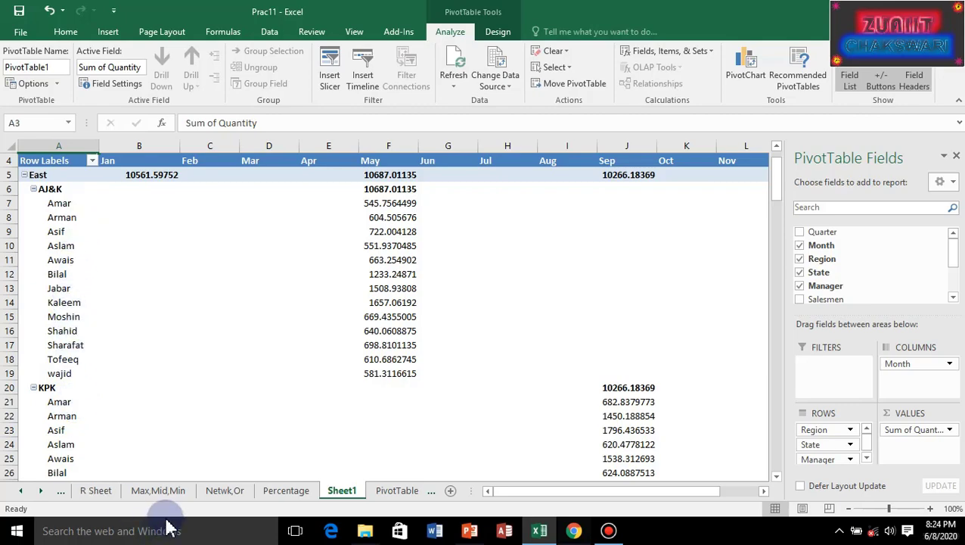
scroll(183, 425, down, 5)
scroll(183, 425, down, 4)
scroll(183, 426, down, 5)
scroll(183, 426, down, 5)
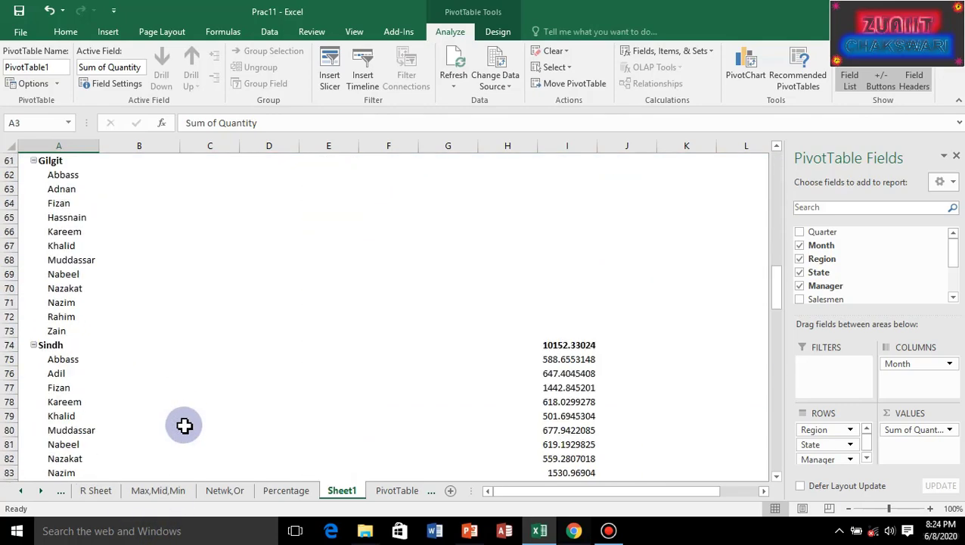
scroll(185, 425, down, 7)
scroll(187, 422, down, 9)
scroll(193, 418, down, 5)
scroll(202, 410, down, 11)
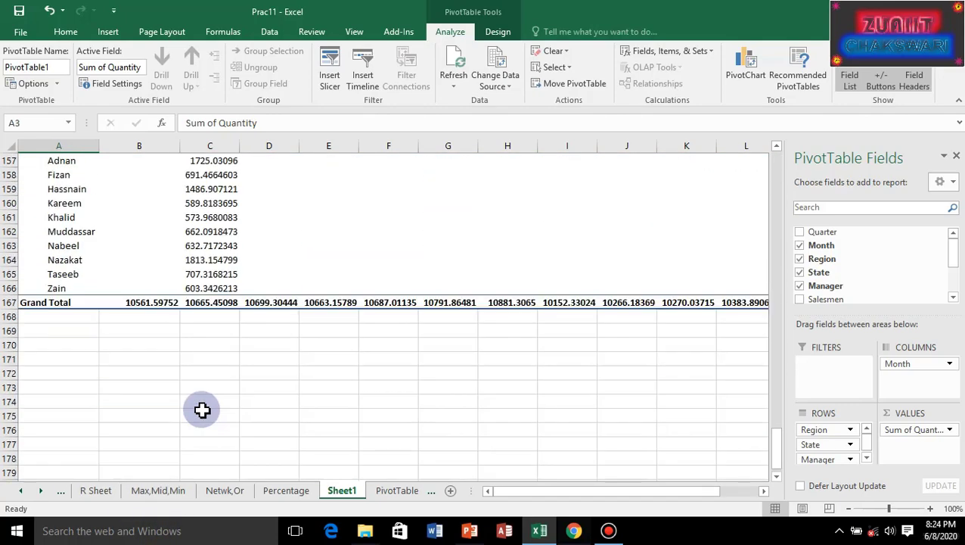
scroll(202, 409, down, 5)
scroll(201, 410, up, 6)
scroll(199, 409, up, 5)
scroll(200, 409, up, 6)
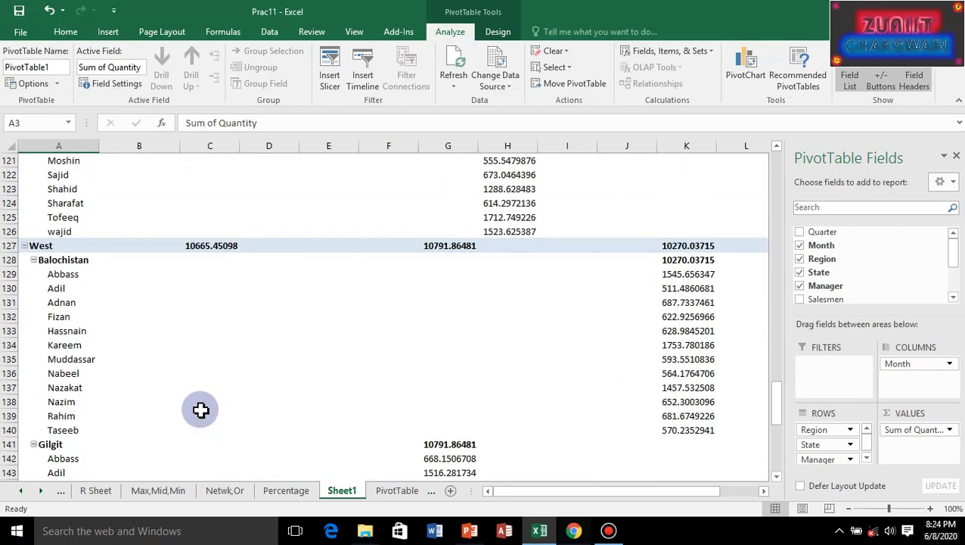
scroll(201, 409, up, 6)
scroll(200, 409, up, 11)
scroll(200, 409, up, 5)
scroll(201, 409, up, 6)
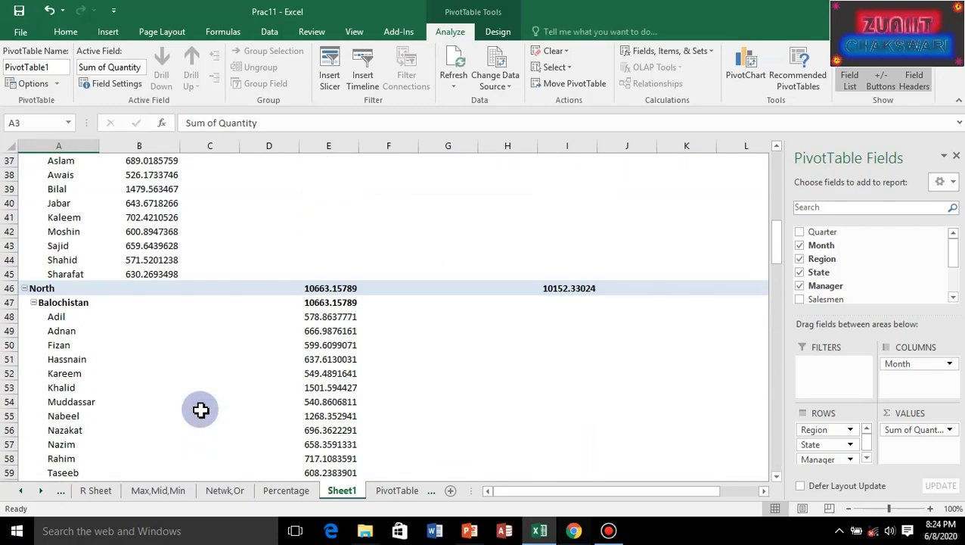
scroll(201, 410, up, 7)
scroll(204, 408, up, 5)
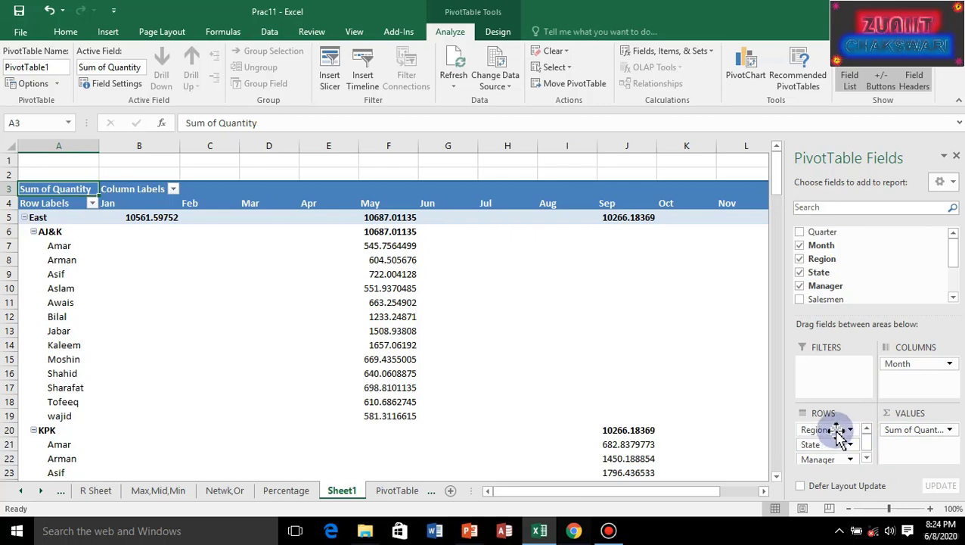
Step: Remove Region, State and Manager from Rows, then place Manager in the Filters area
drag(836, 430, 633, 427)
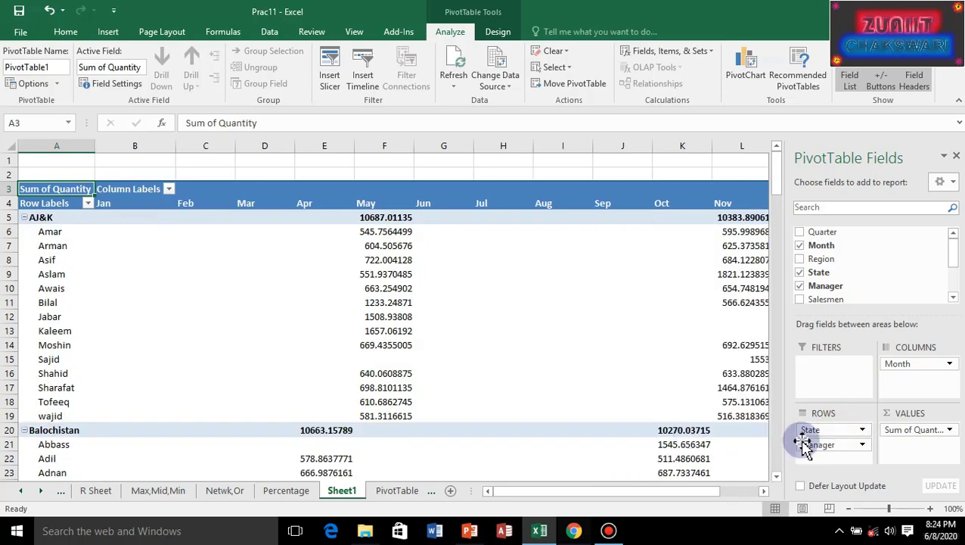
drag(824, 441, 612, 432)
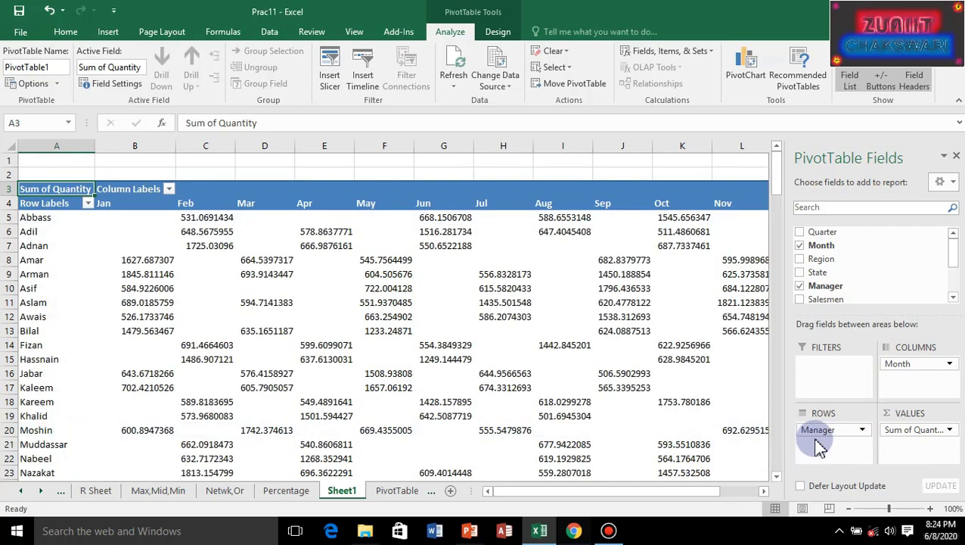
drag(835, 441, 437, 377)
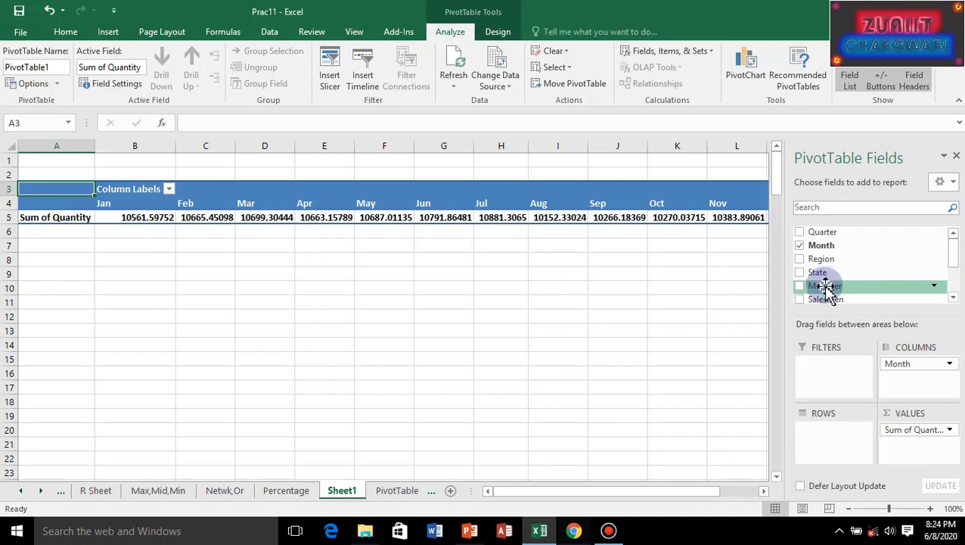
mouse_move(827, 287)
mouse_down()
mouse_move(829, 376)
mouse_move(826, 366)
mouse_up()
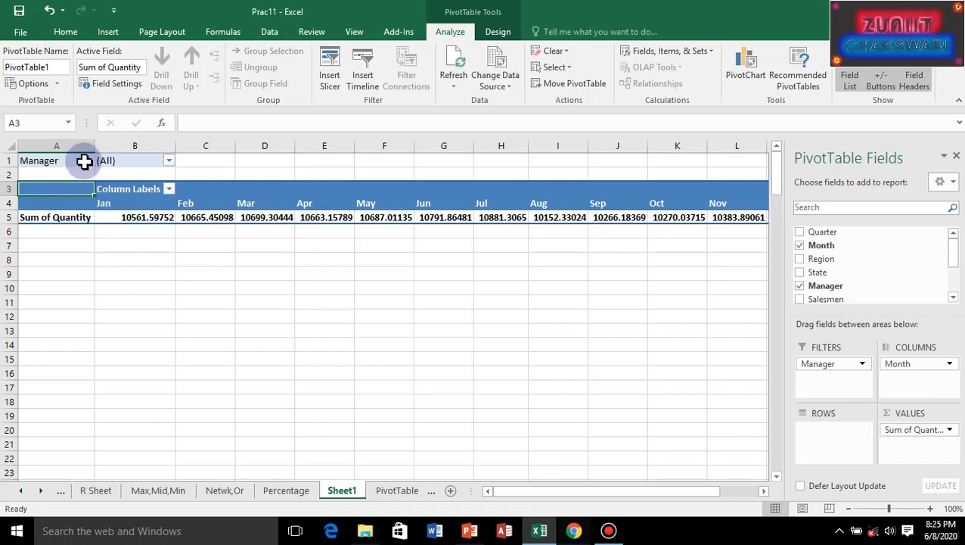
Step: Set the Manager filter in B1 to three selected managers, showing (Multiple Items)
click(169, 160)
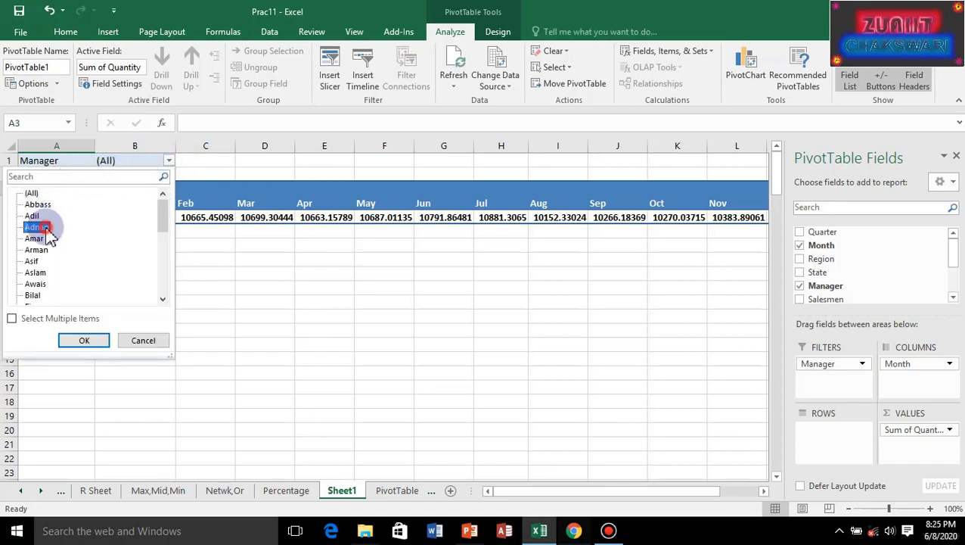
click(71, 344)
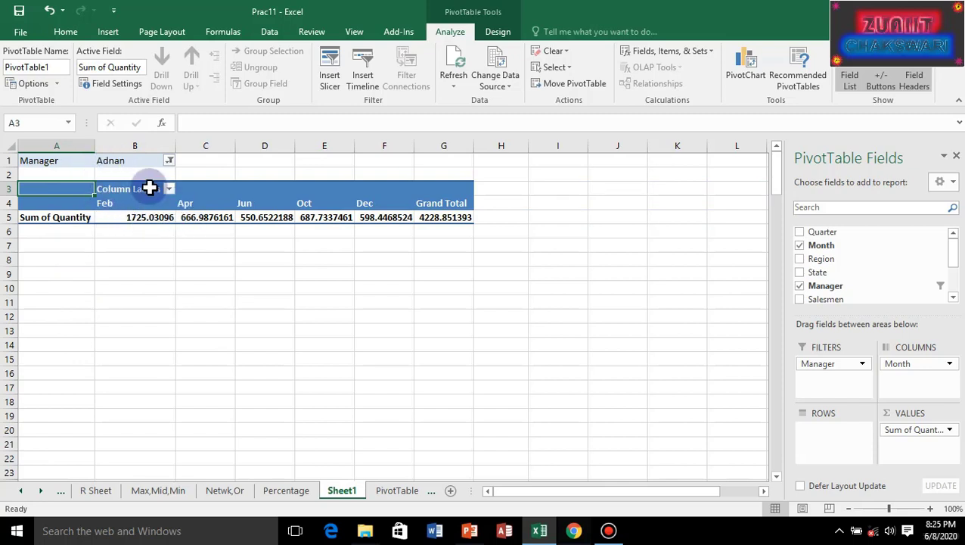
click(169, 162)
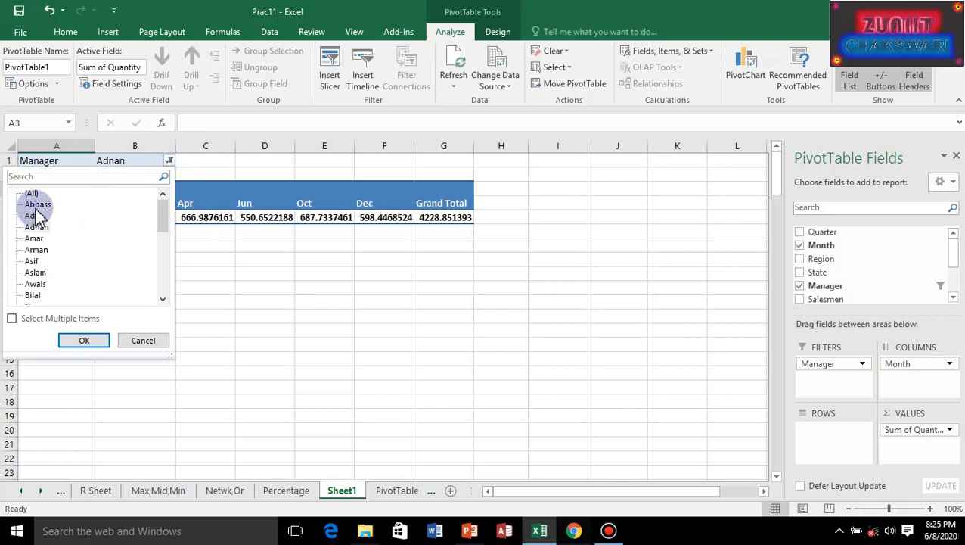
click(13, 319)
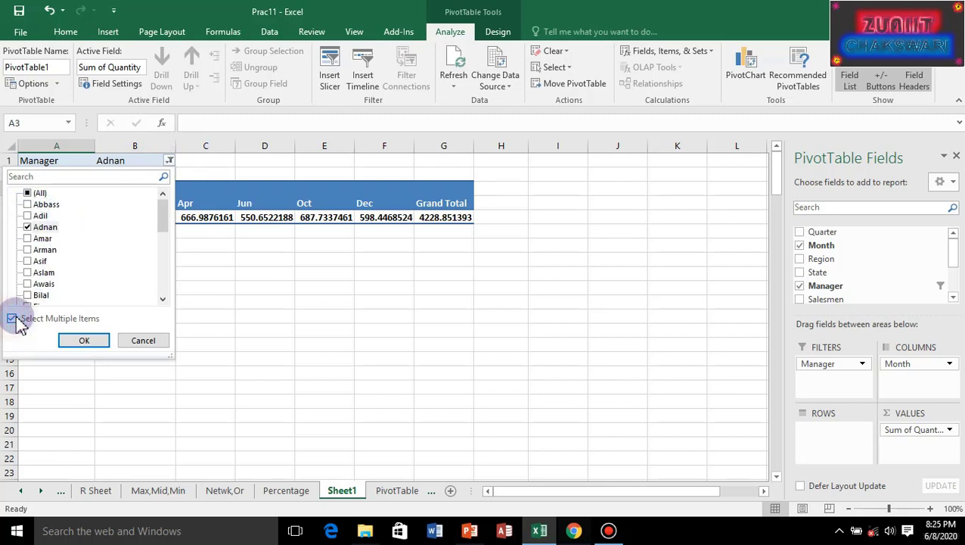
click(32, 204)
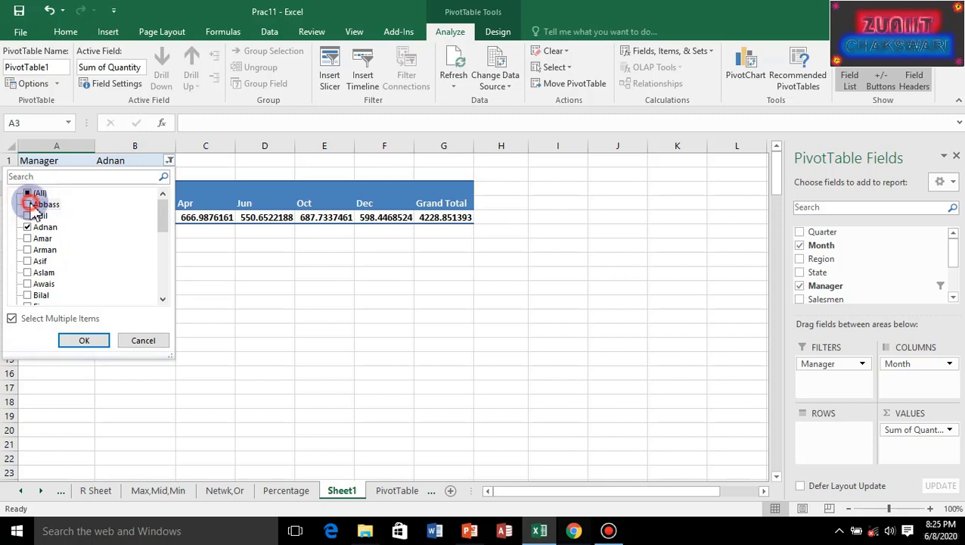
click(28, 204)
click(27, 250)
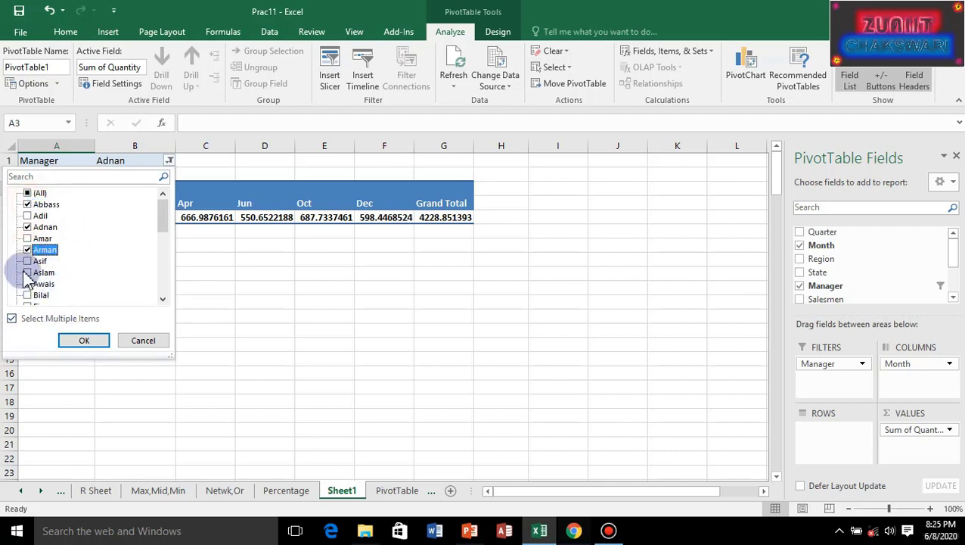
click(84, 339)
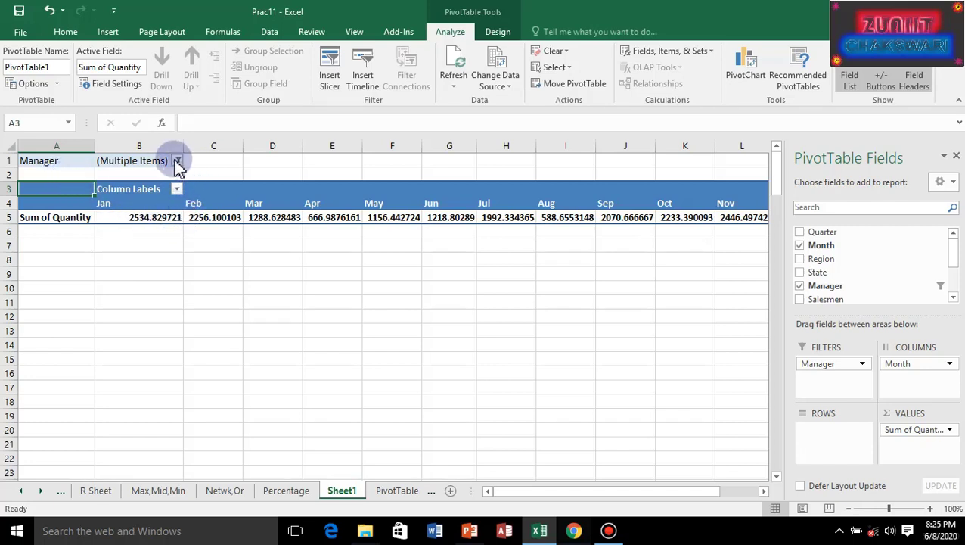
Step: Add Region as a filter, then remove Manager, Region, Sum of Quantity and Month
mouse_move(829, 365)
mouse_down()
mouse_move(812, 290)
mouse_move(815, 382)
mouse_up()
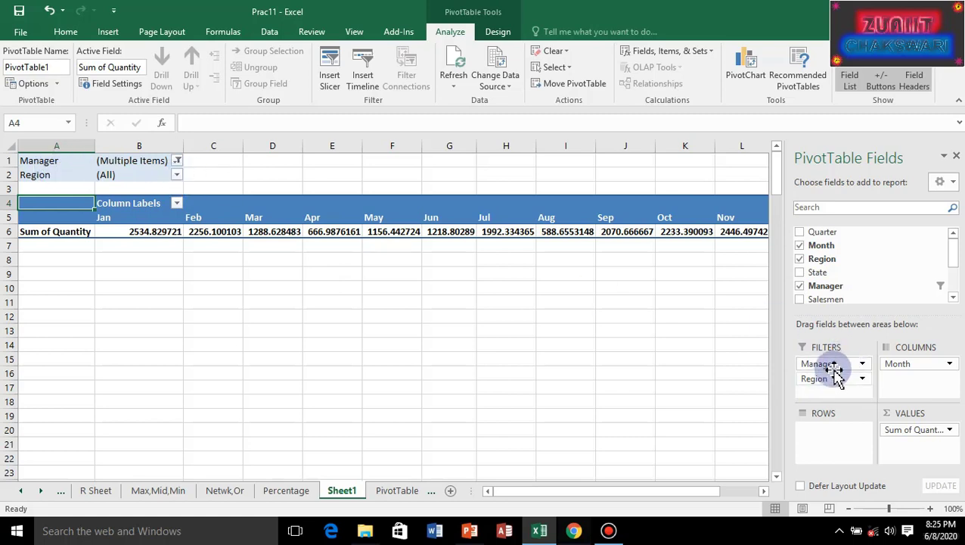
drag(834, 367, 749, 372)
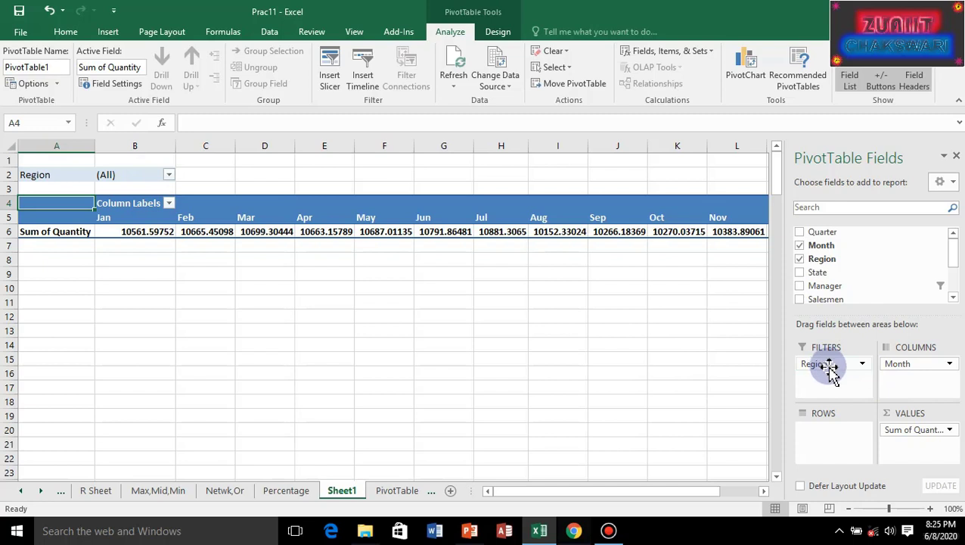
drag(832, 367, 554, 326)
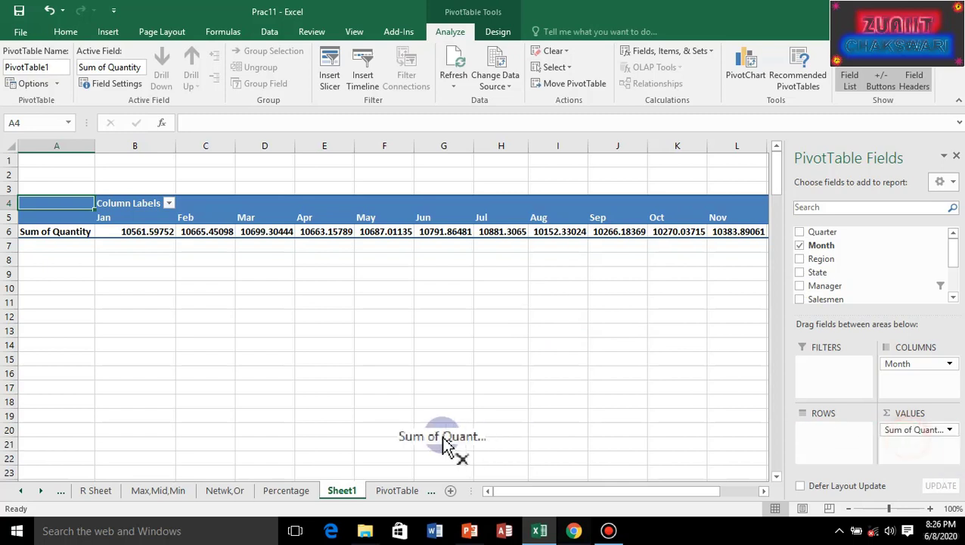
drag(912, 431, 446, 442)
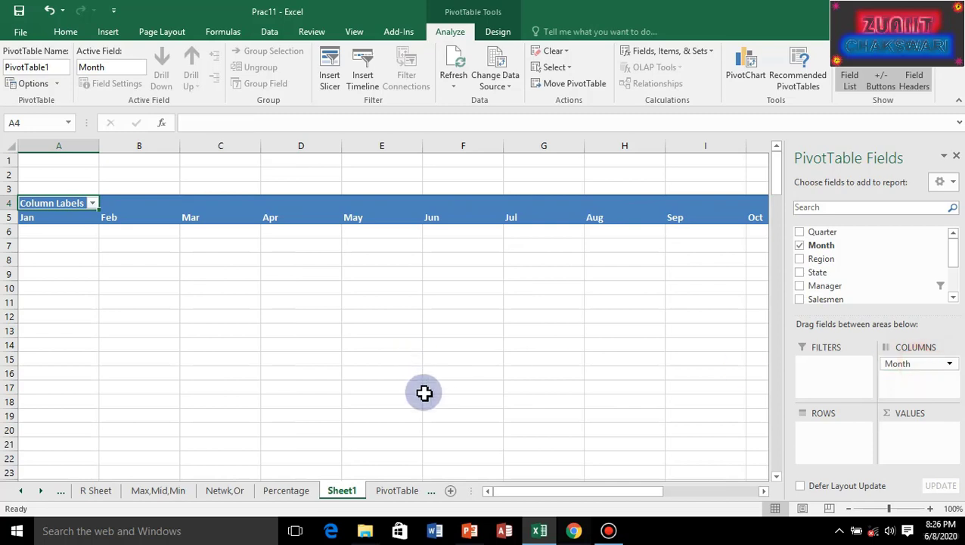
drag(921, 365, 420, 395)
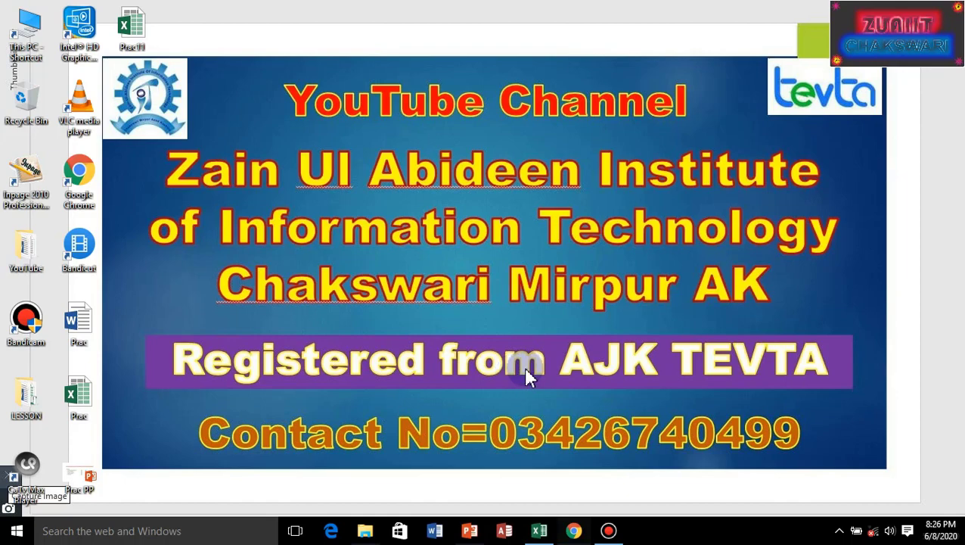
Step: Bring the Prac11 Excel workbook back to the front from the taskbar
click(537, 530)
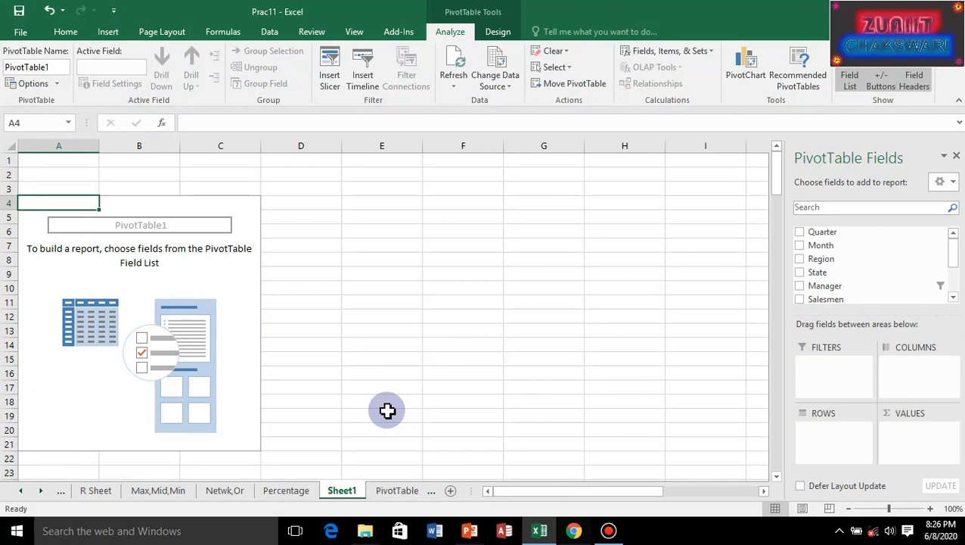
Step: Go to the PivotTable sheet showing the sales source table
click(384, 493)
click(336, 273)
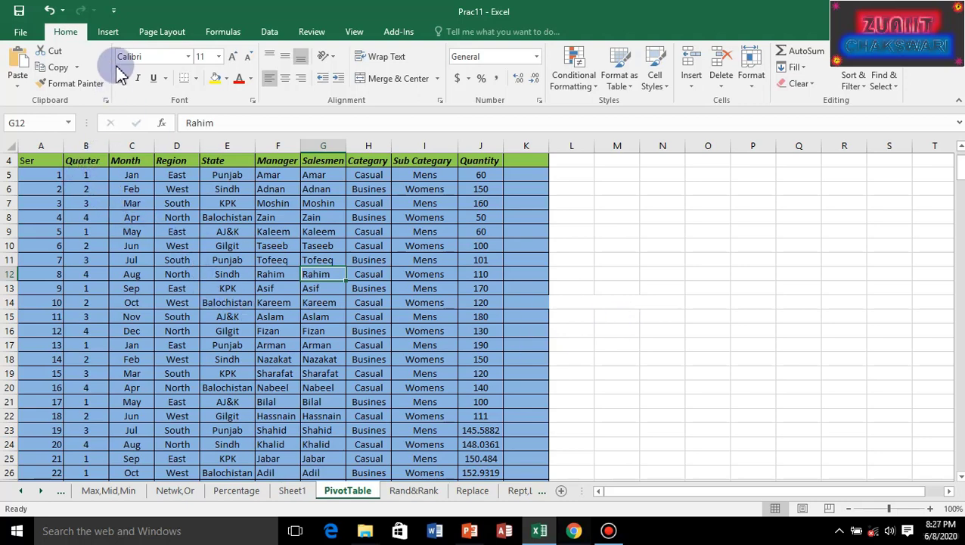
Step: Show the Insert ribbon commands and select empty cell N18 beside the data
click(109, 32)
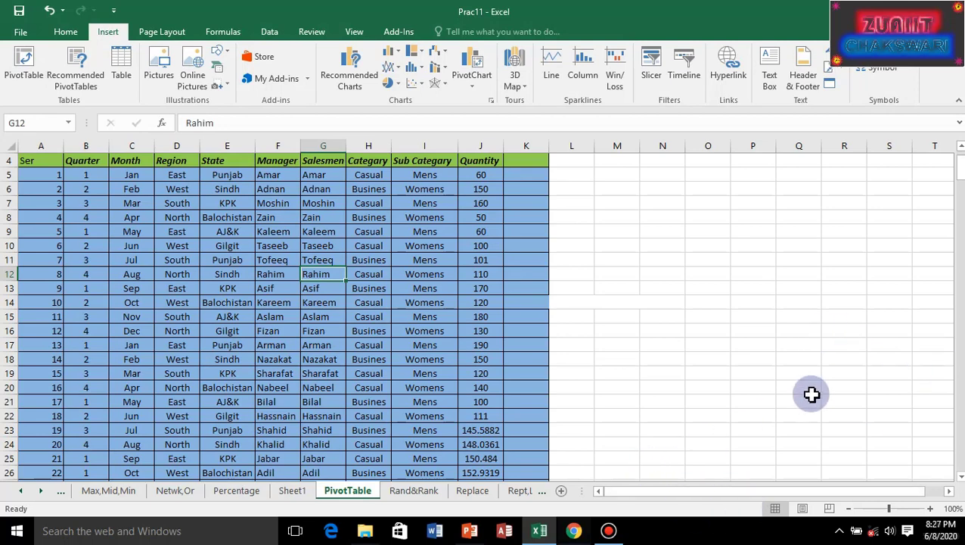
click(662, 357)
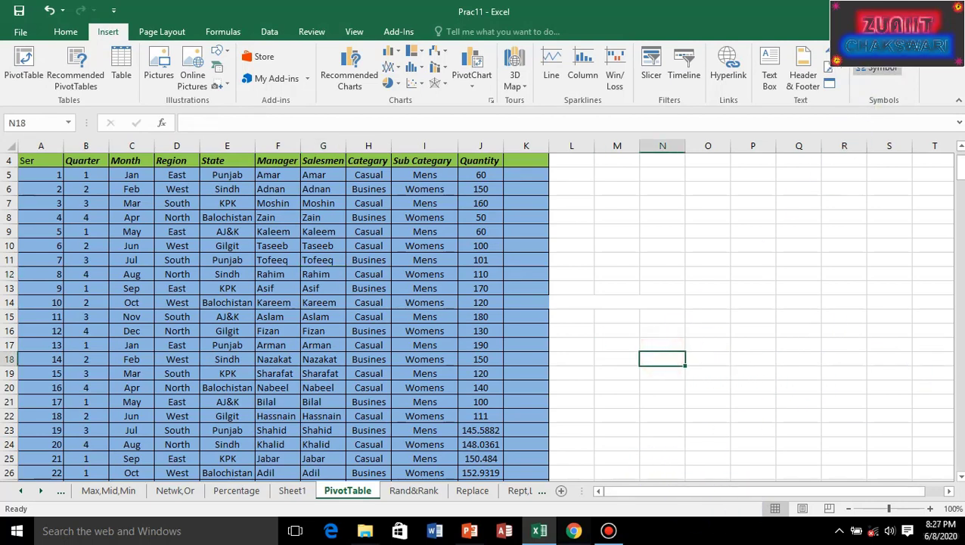